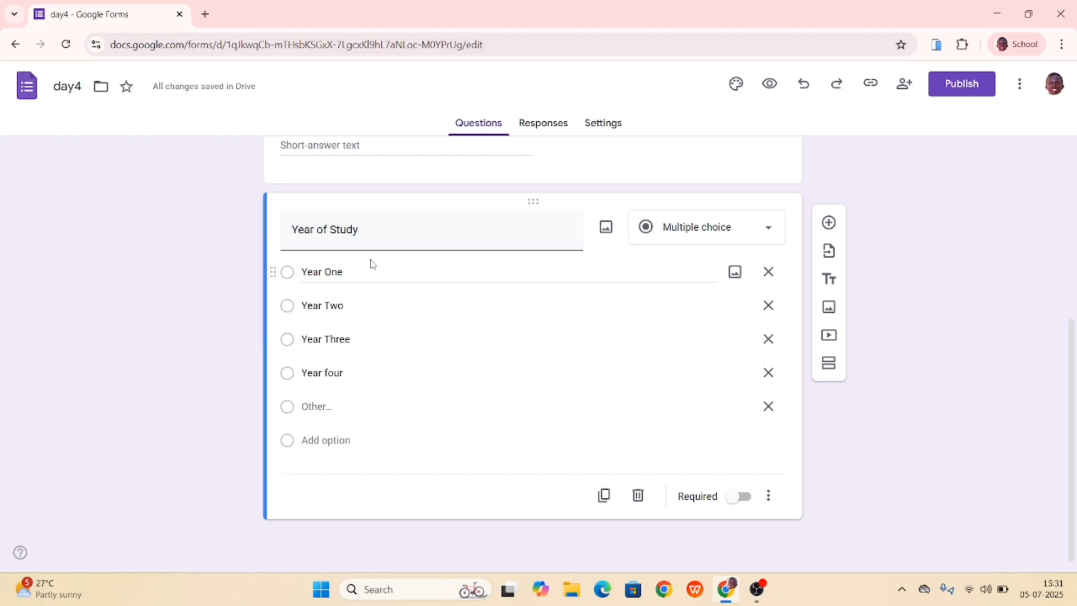
- Open the form's theme settings and change the header font to Impact
scroll(372, 260, "up", 5)
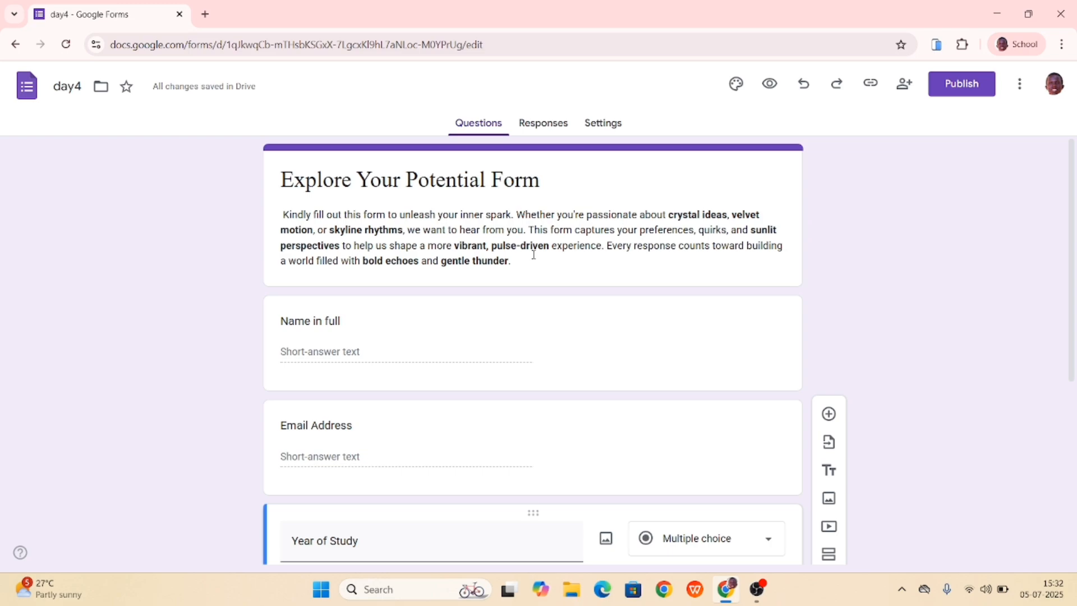
left_click(735, 85)
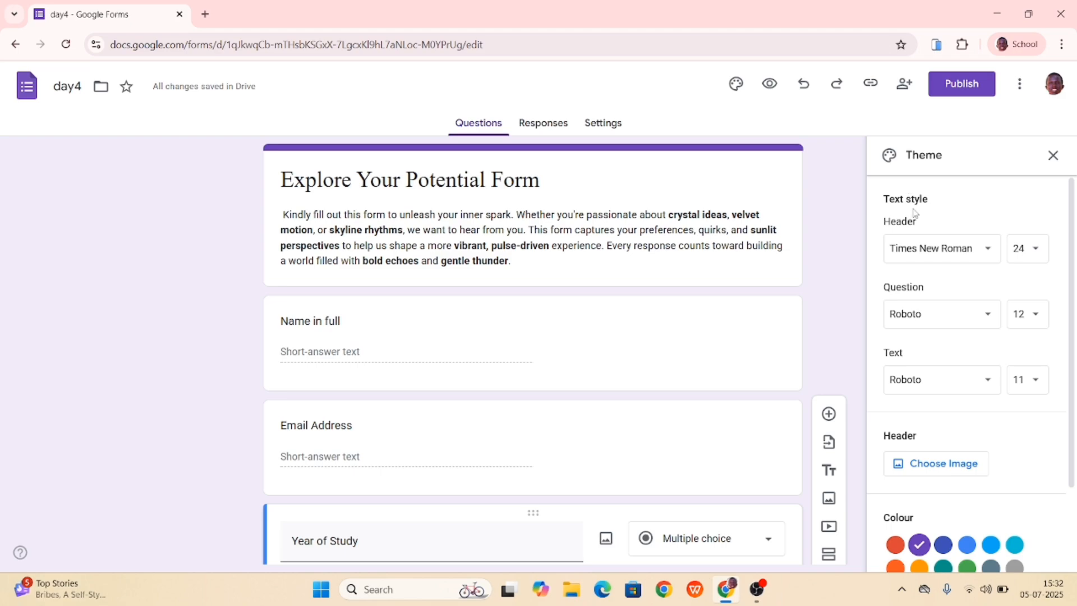
left_click(962, 253)
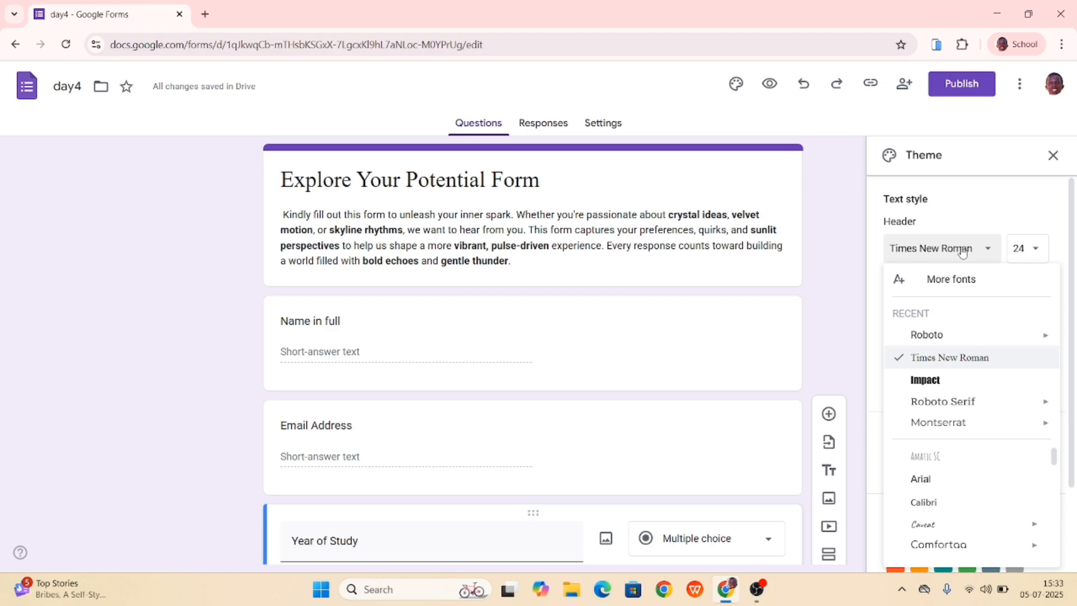
left_click(919, 382)
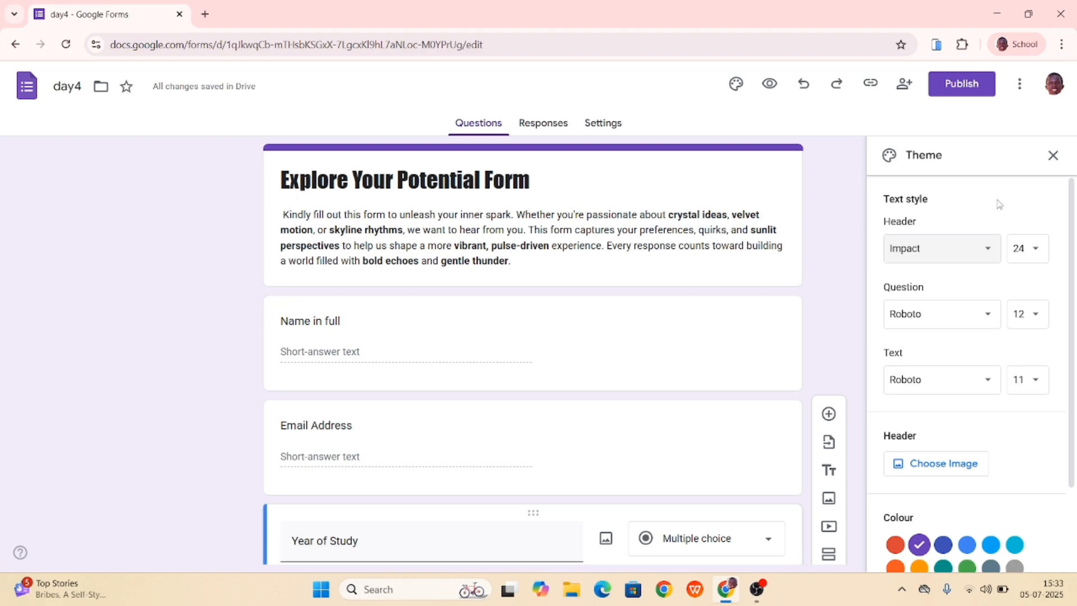
- Try Roboto Serif as the header font
left_click(988, 252)
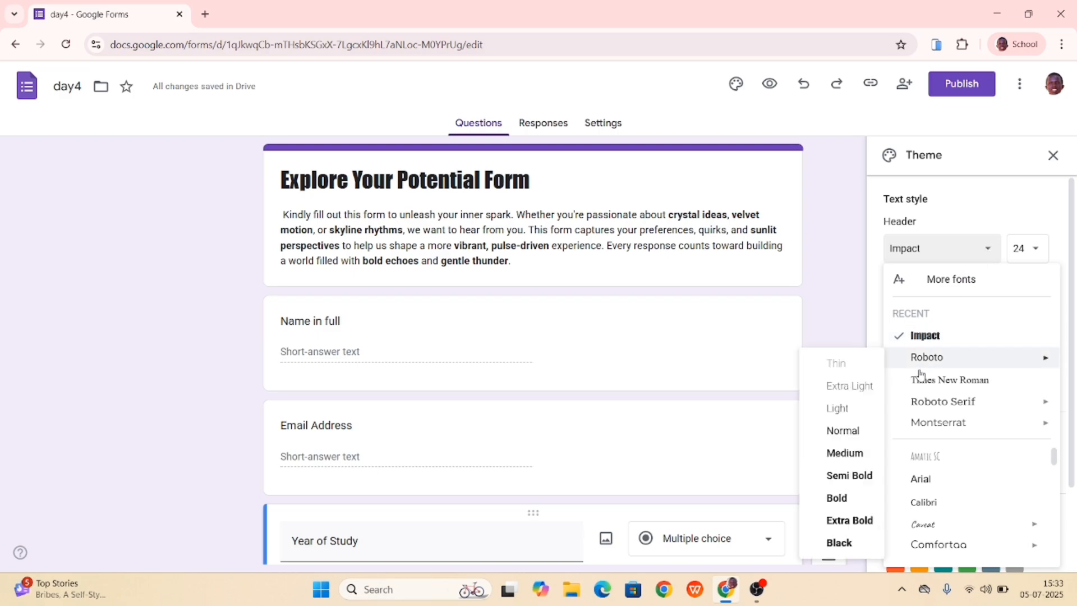
mouse_move(922, 409)
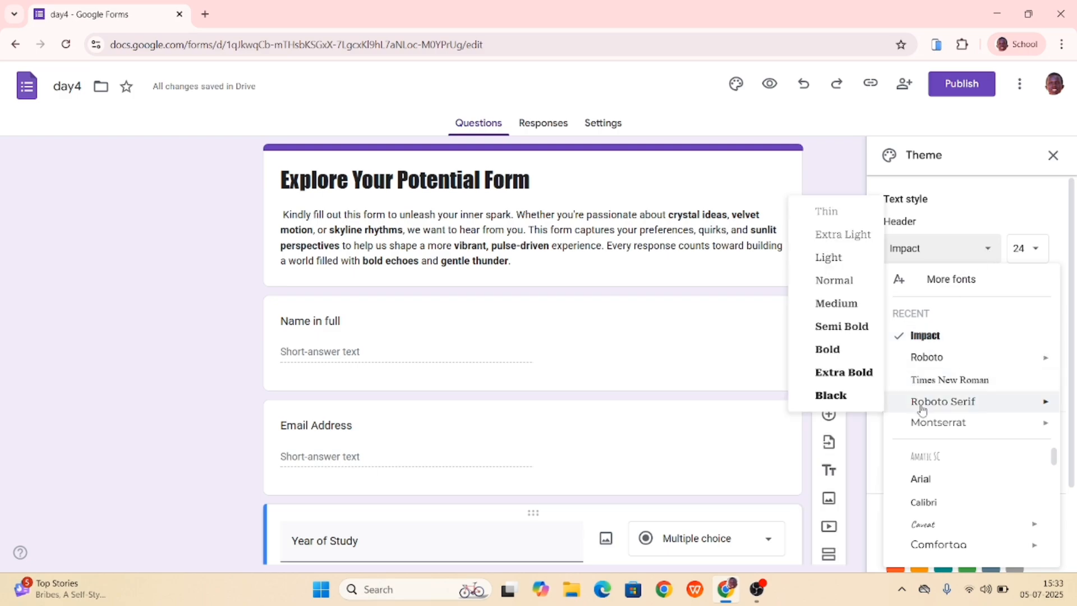
left_click(922, 403)
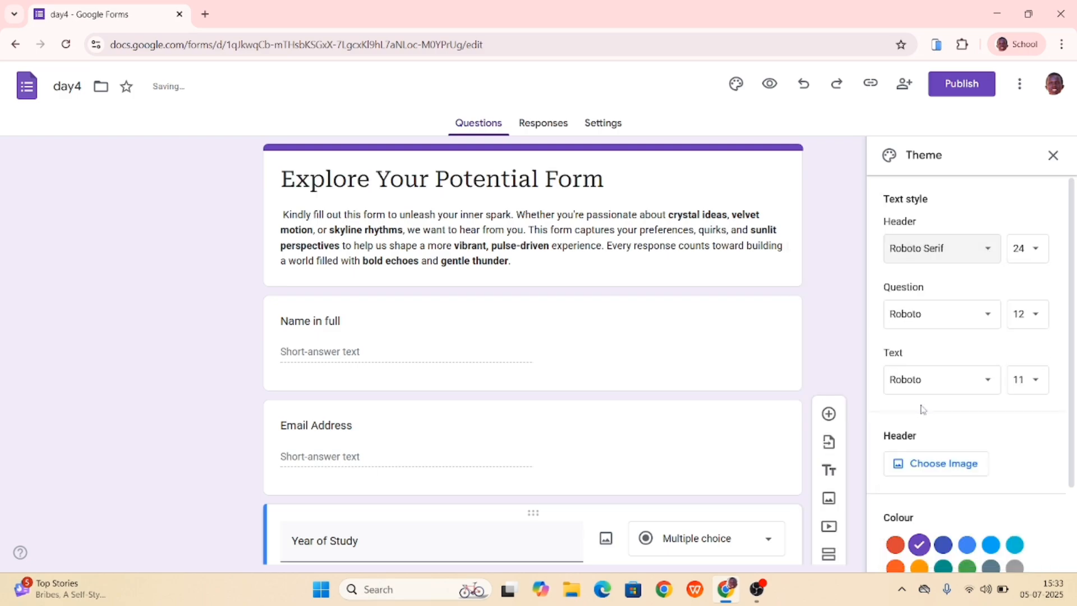
- Try Caveat in Semi Bold as the header font
left_click(988, 254)
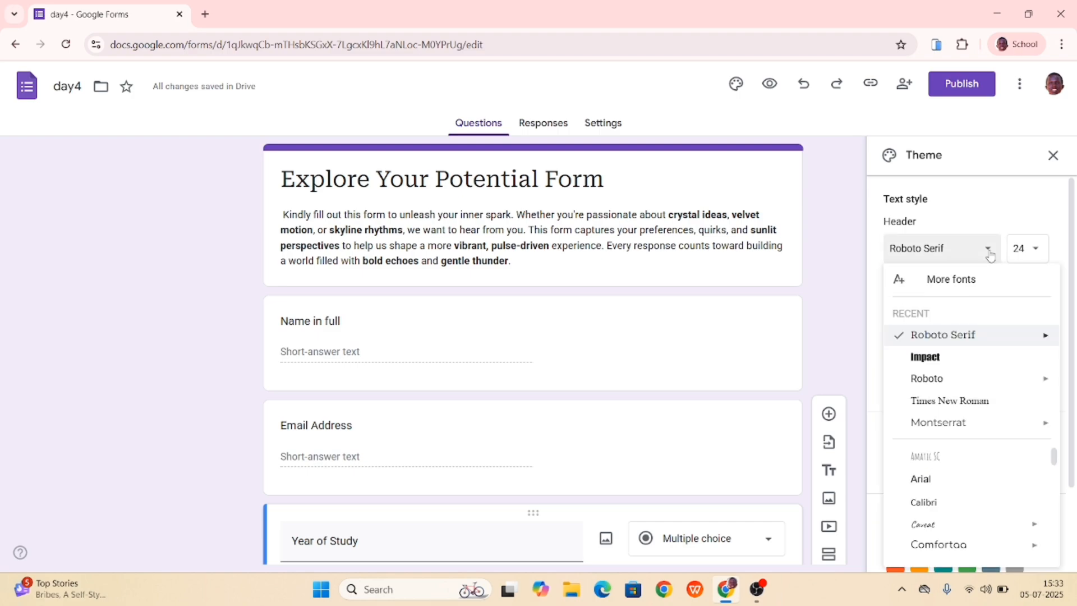
scroll(922, 415, "down", 3)
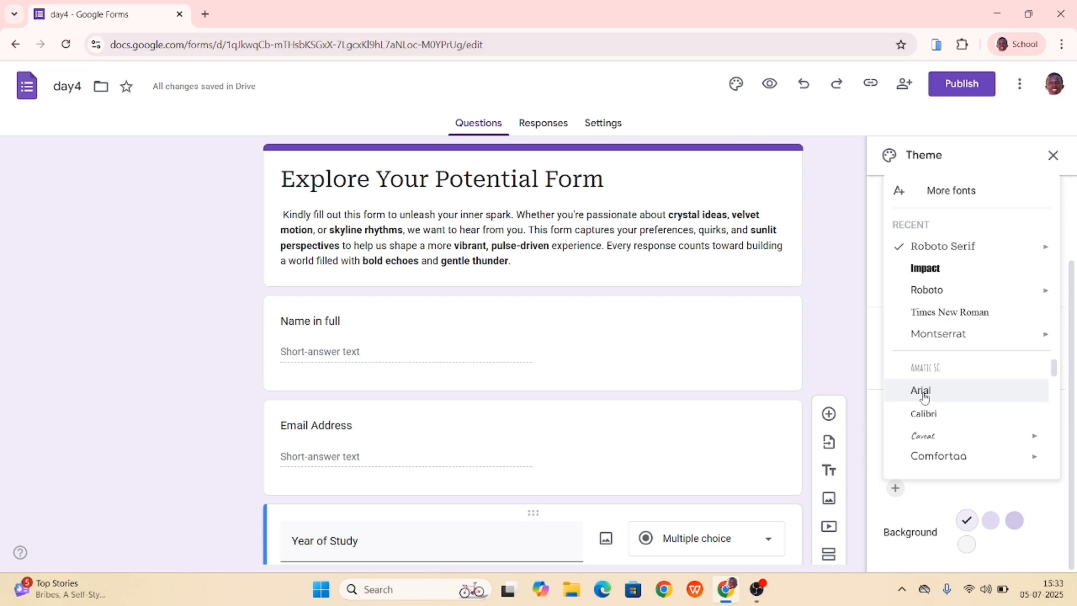
mouse_move(918, 436)
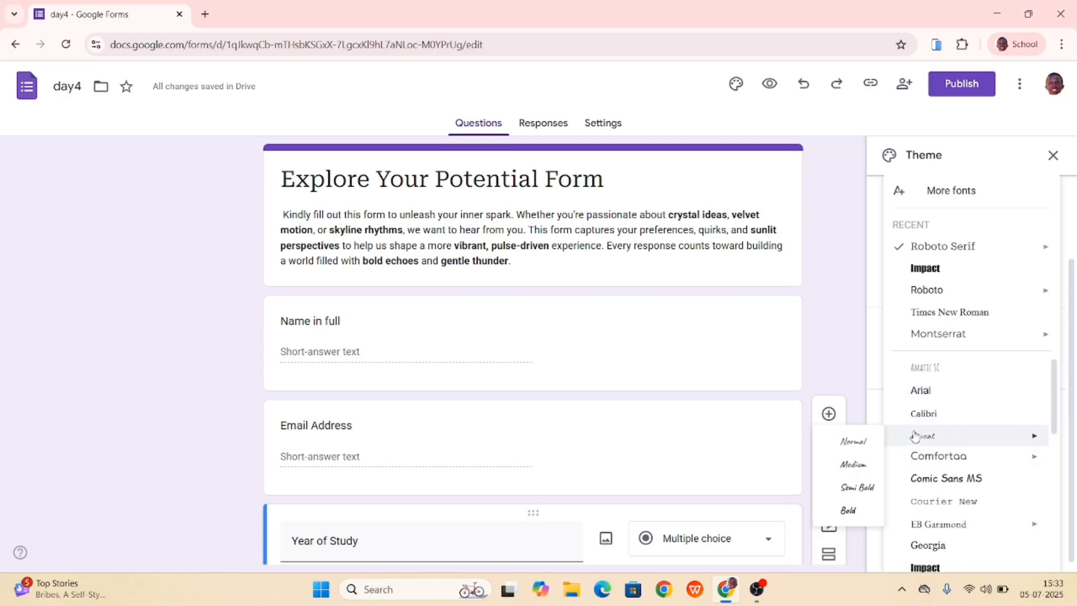
left_click(857, 488)
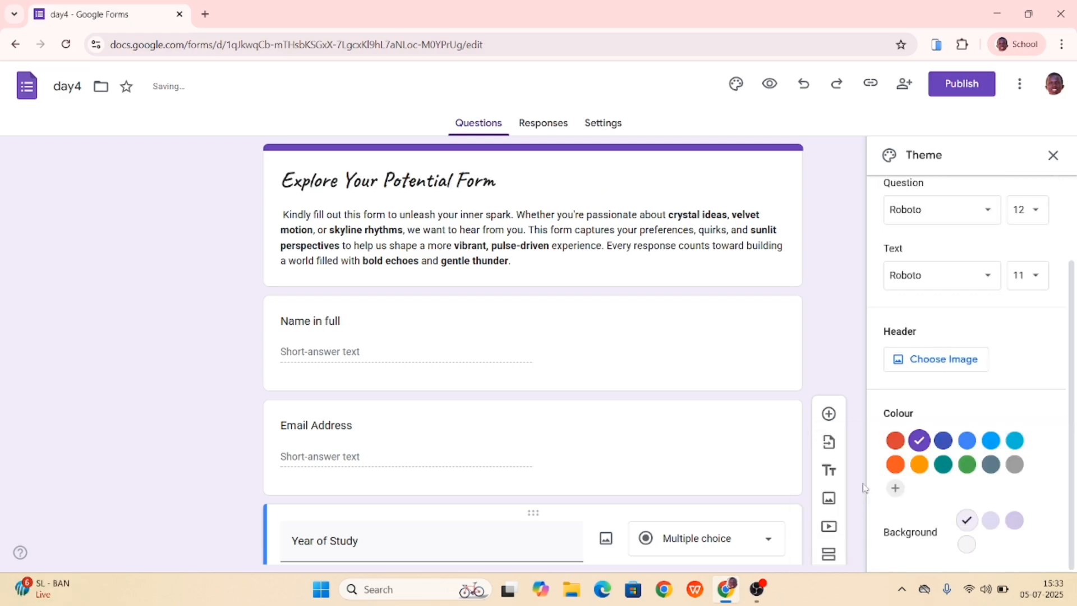
scroll(928, 347, "up", 2)
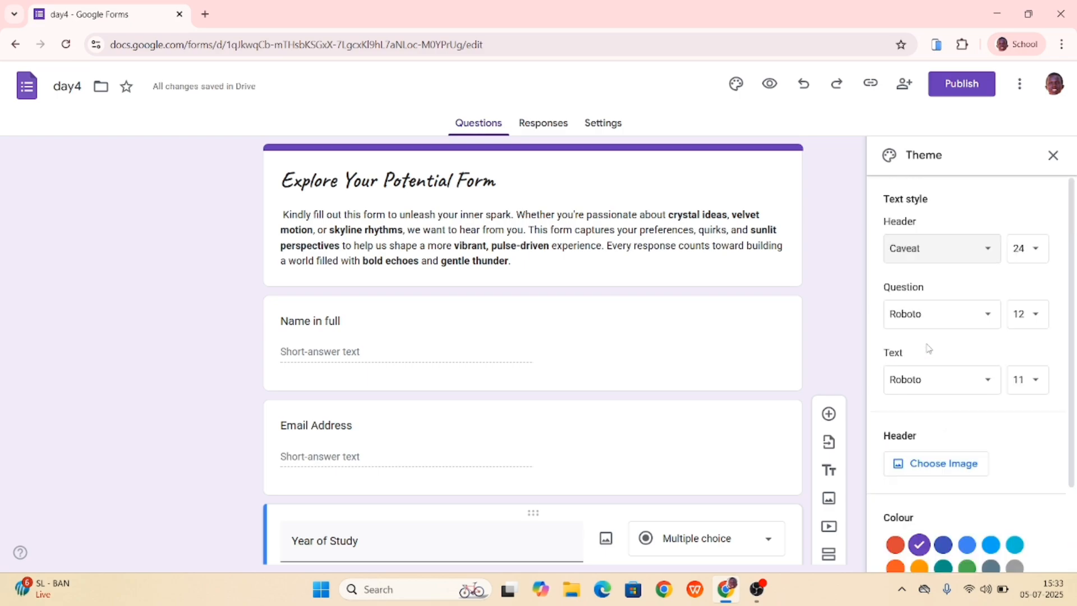
- Set the form's header font back to Impact
left_click(971, 257)
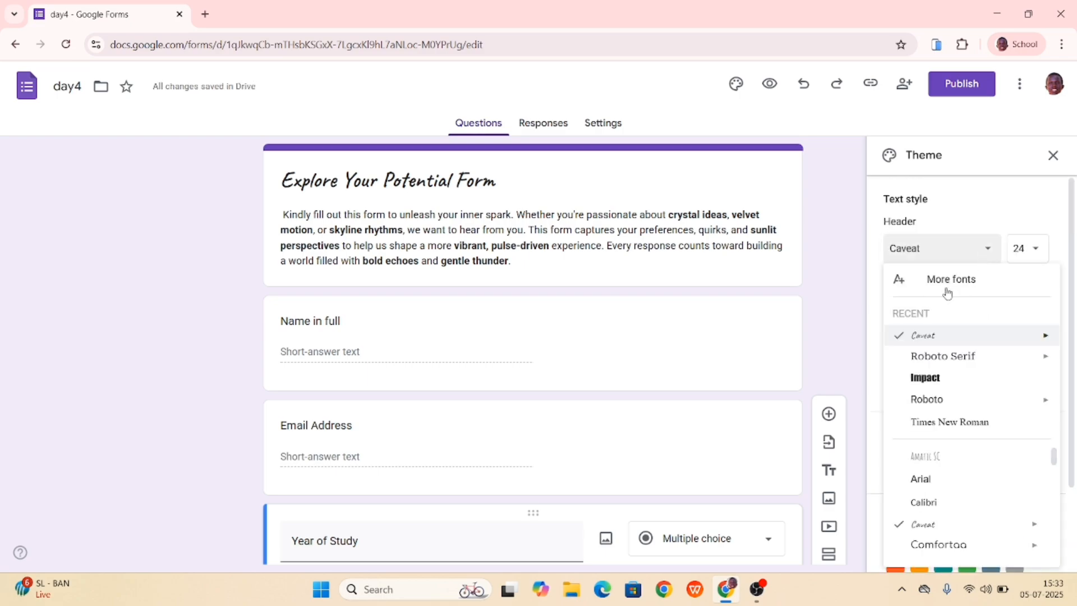
mouse_move(920, 346)
left_click(915, 376)
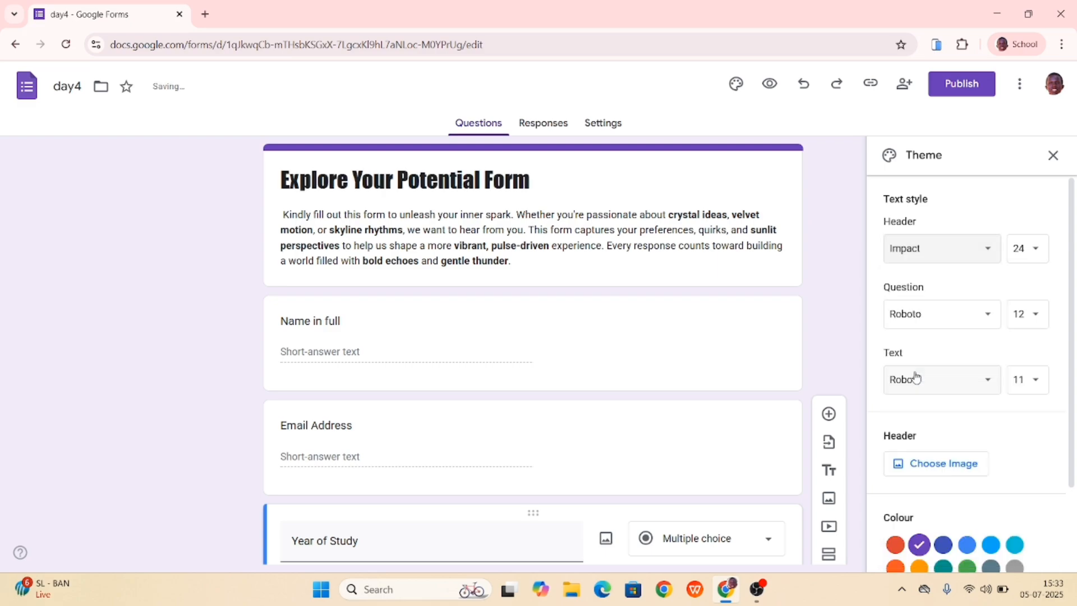
- Try header text sizes 21, 22, 24 and 18 on the form title
left_click(1039, 255)
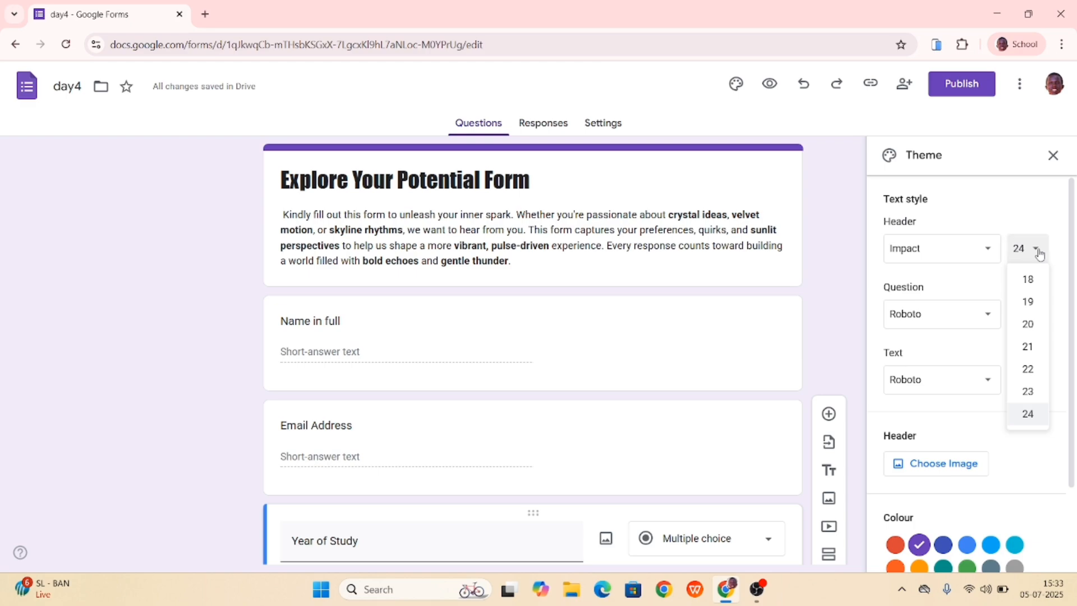
left_click(1026, 347)
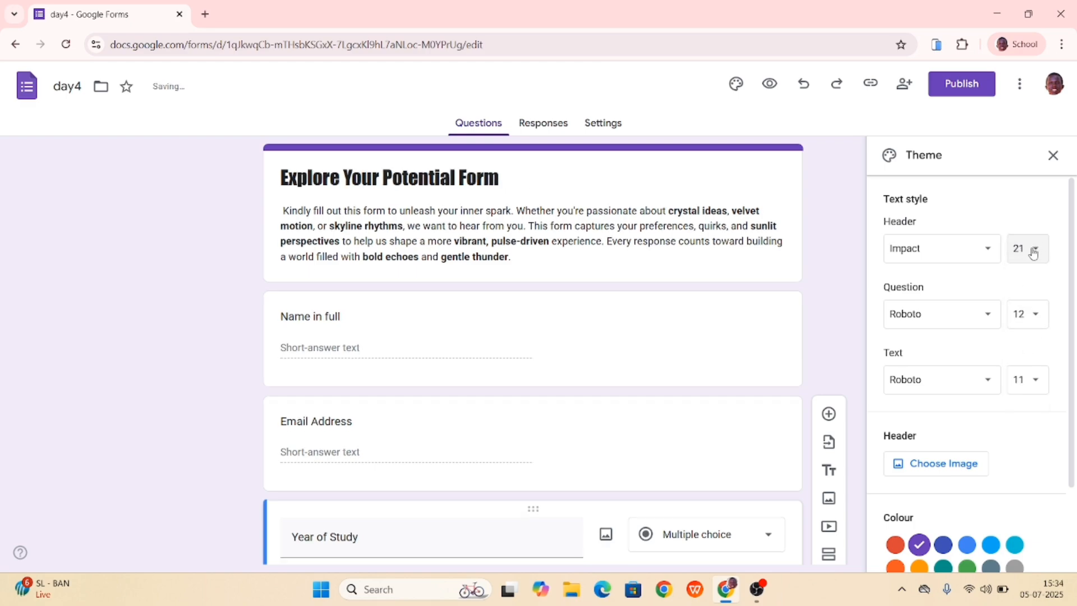
left_click(1034, 251)
left_click(1028, 368)
scroll(1033, 365, "down", 2)
scroll(1034, 365, "up", 2)
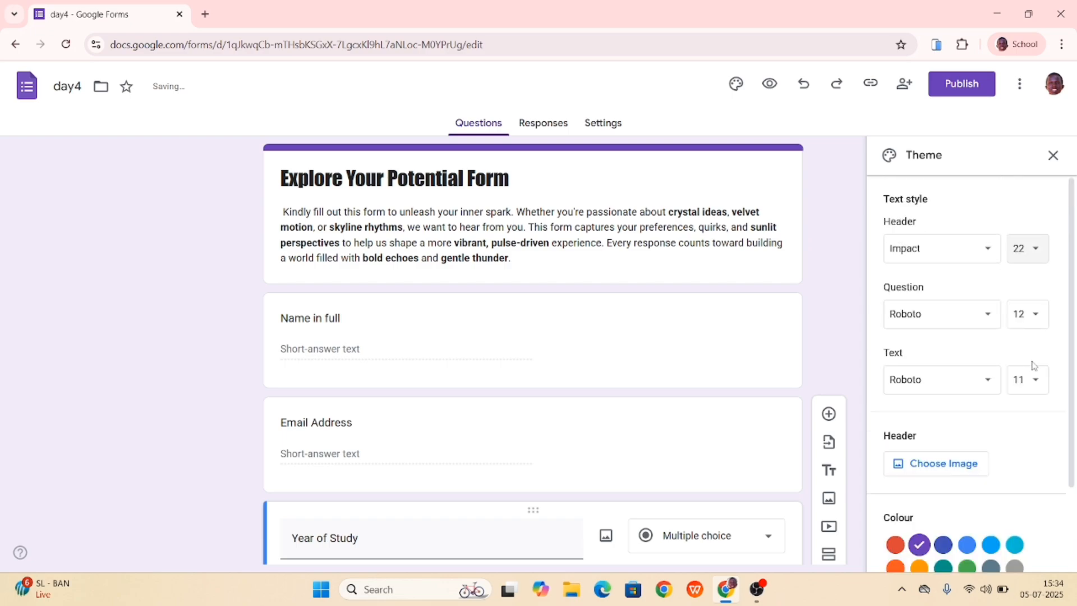
left_click(1033, 250)
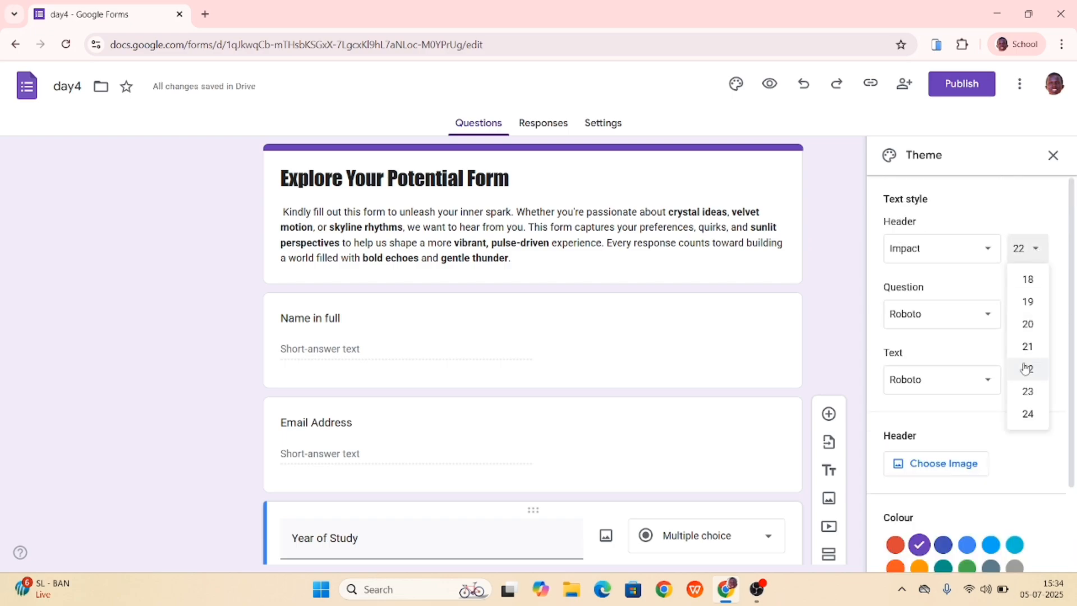
left_click(1027, 412)
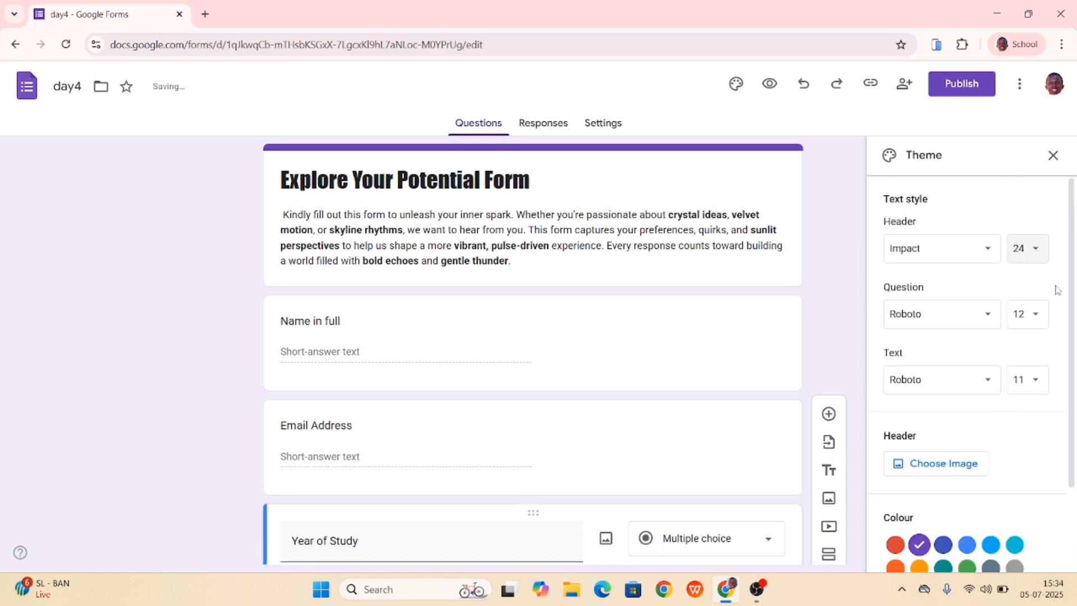
left_click(1034, 252)
left_click(1028, 280)
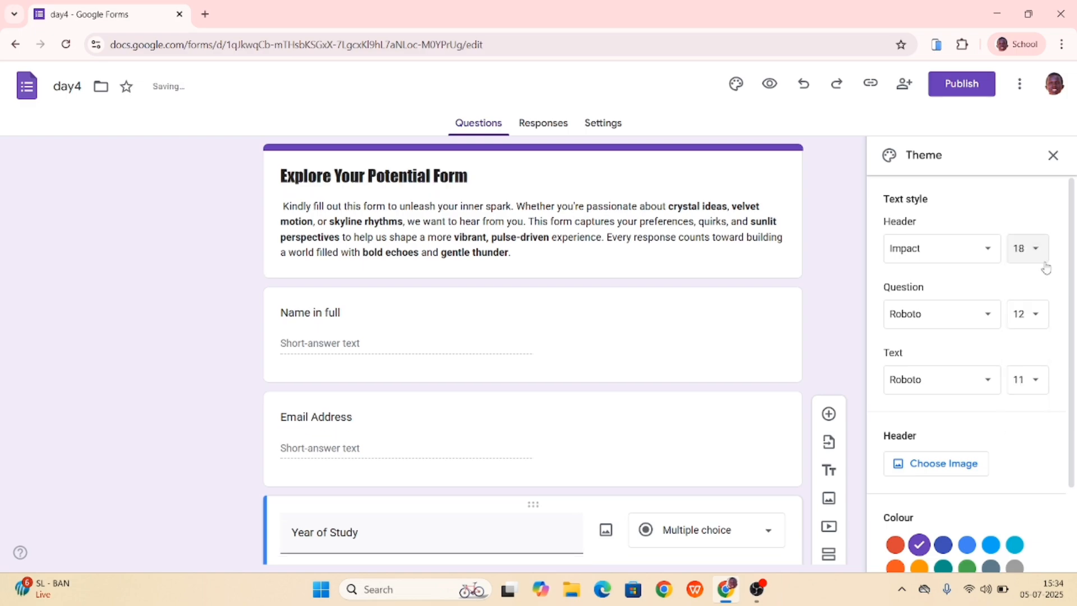
- Set the header text size to 22
left_click(1034, 252)
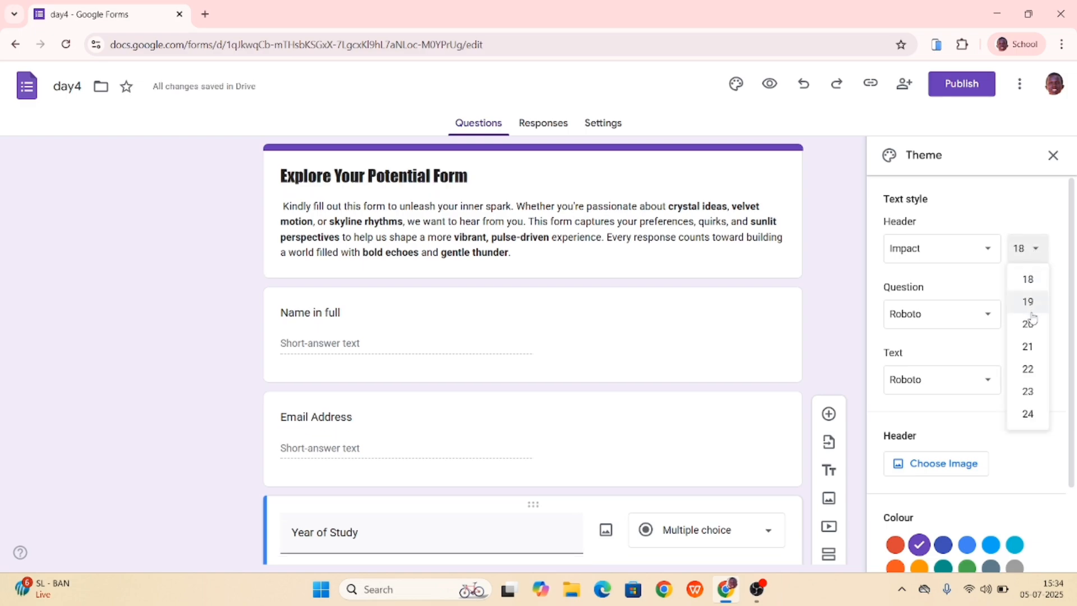
left_click(1028, 369)
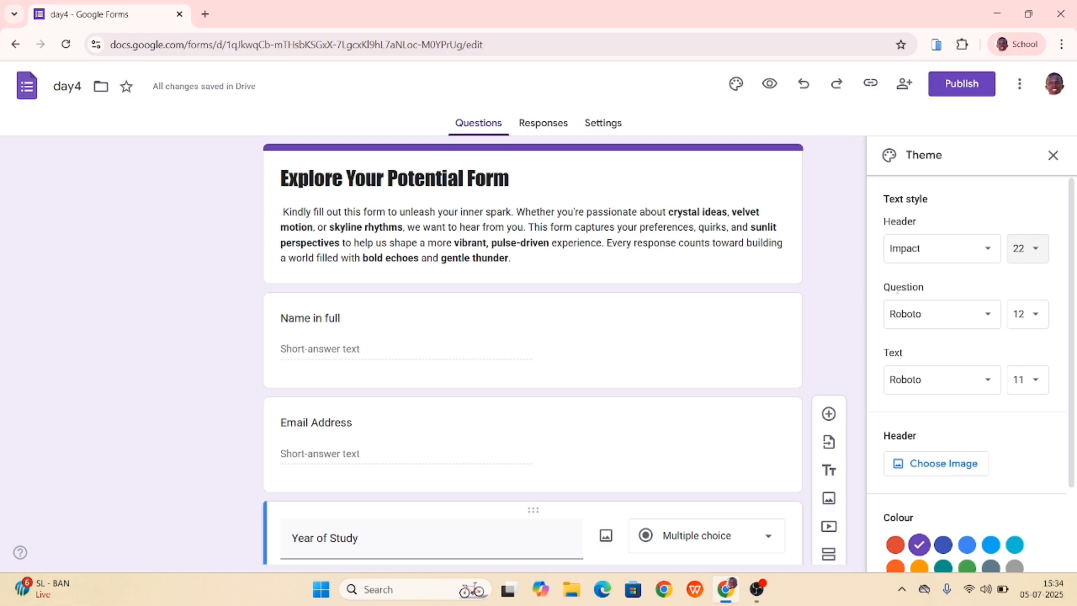
- Add a new question below the Year of Study question
left_click(369, 317)
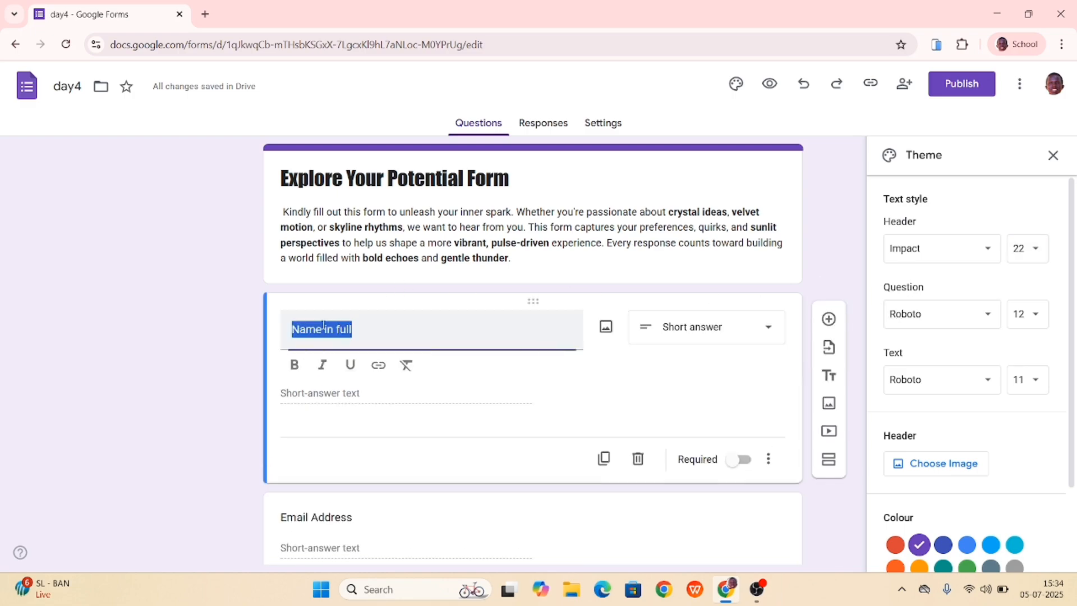
scroll(517, 324, "down", 5)
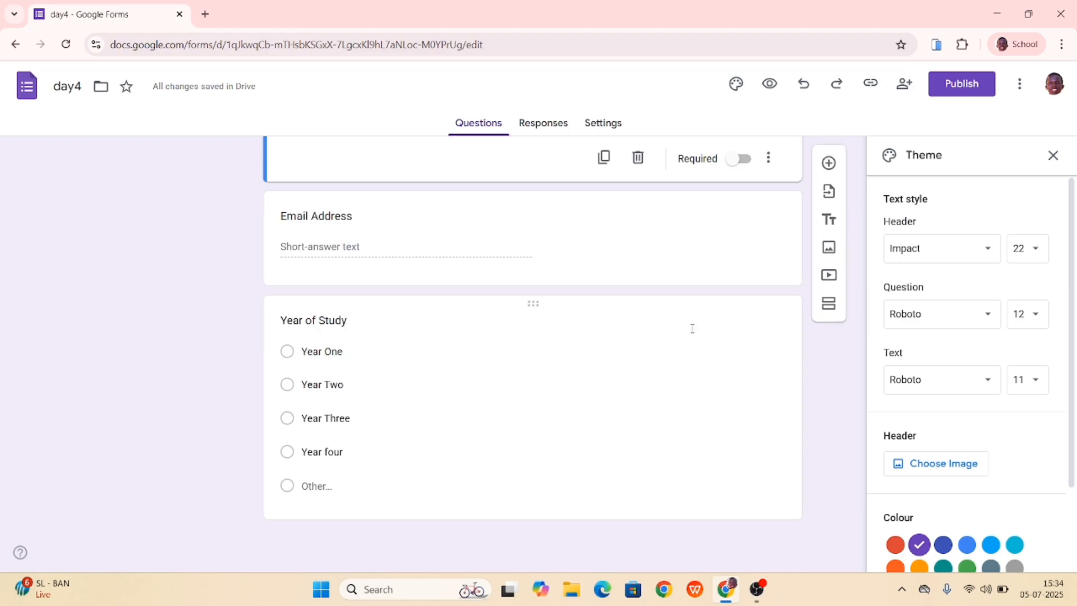
left_click(677, 417)
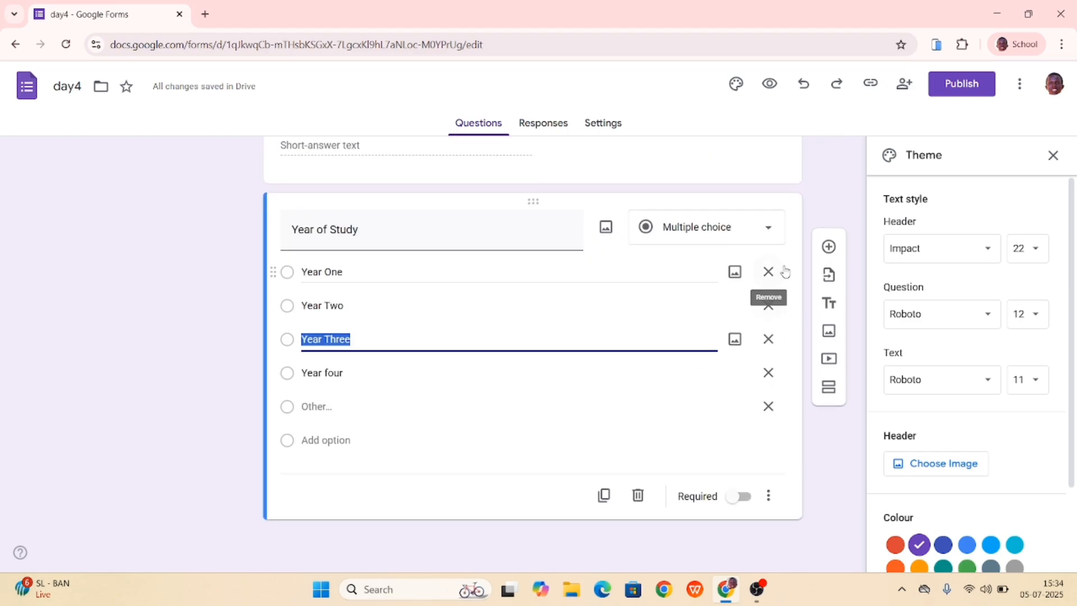
left_click(829, 246)
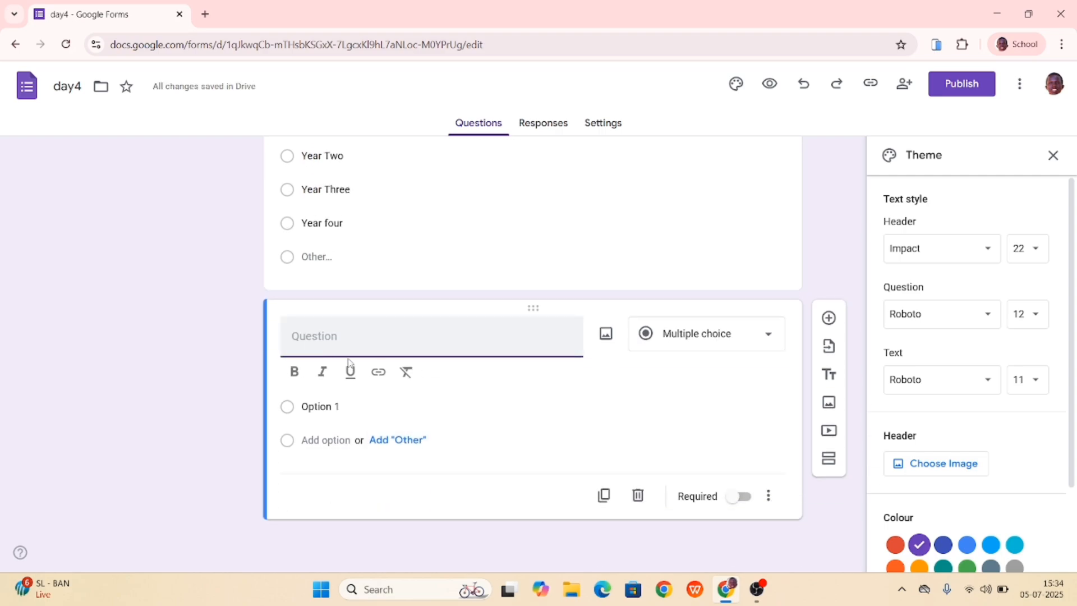
- Try Roboto Serif as the font for the question text
scroll(348, 362, "up", 8)
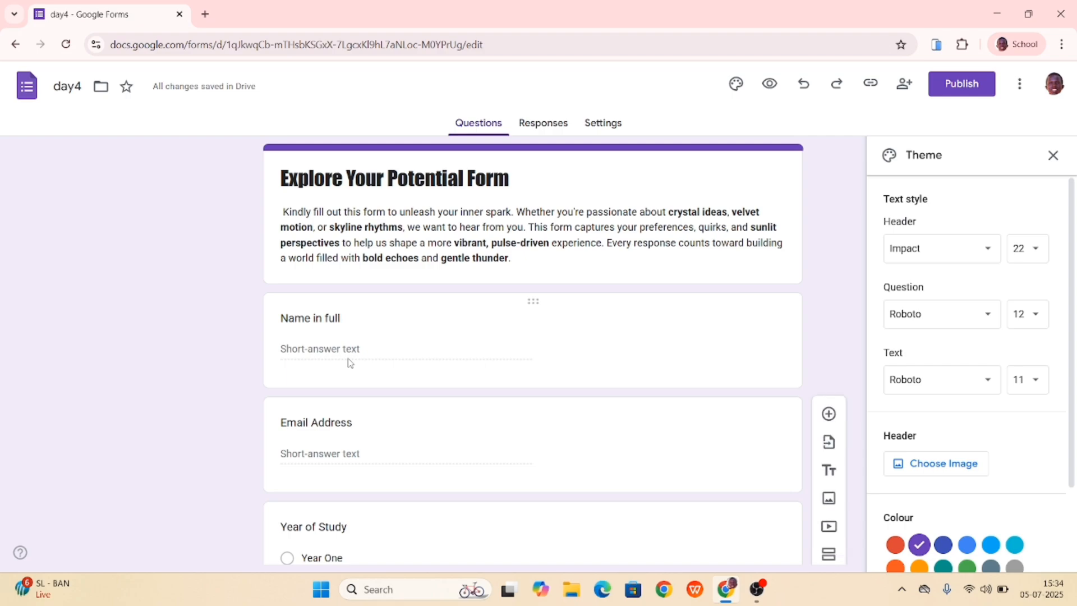
left_click(989, 317)
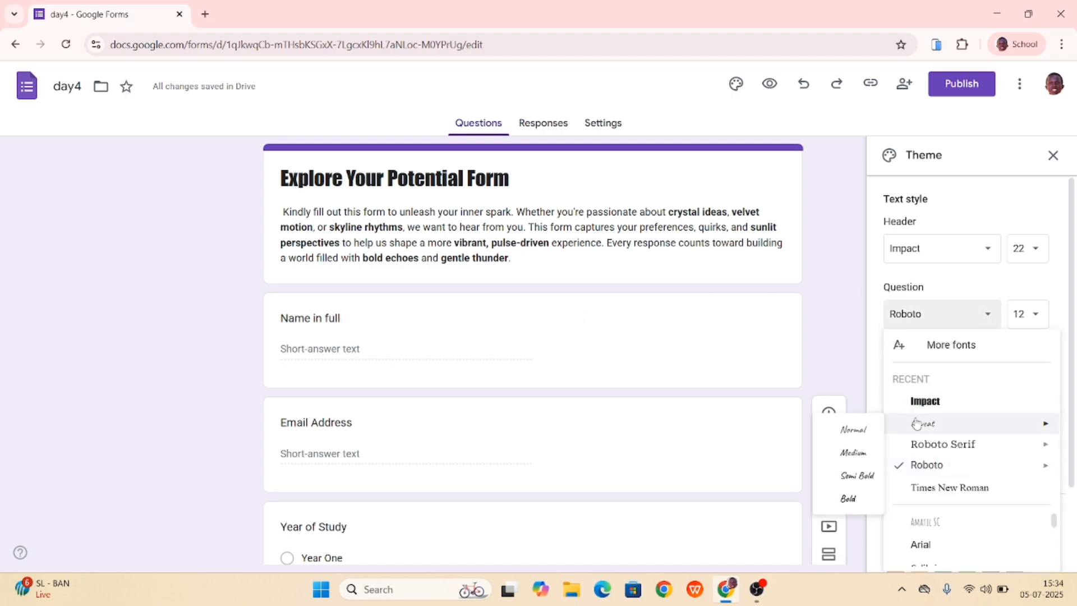
left_click(928, 451)
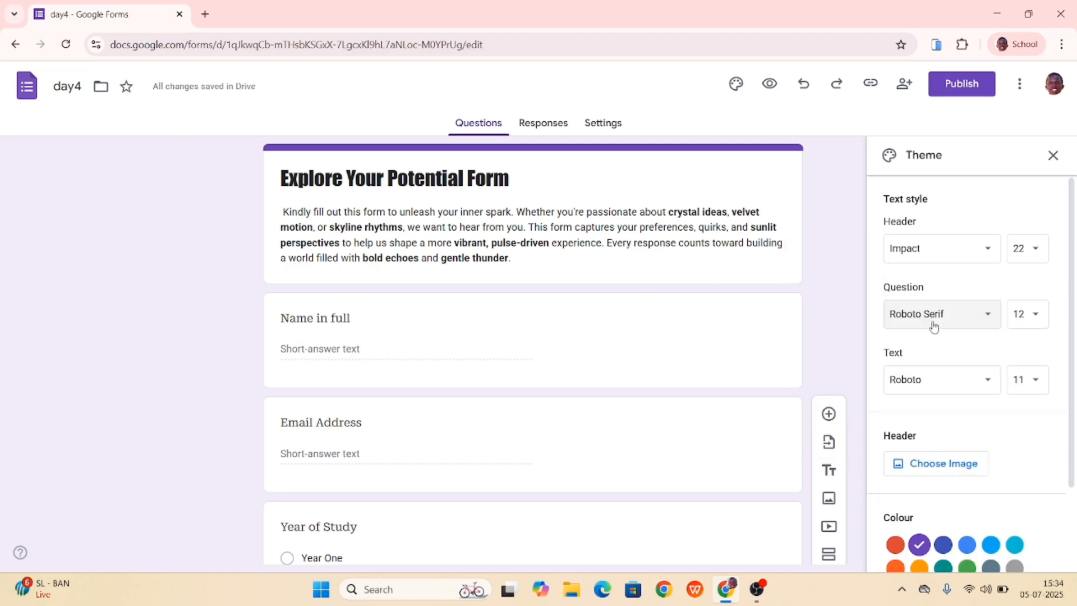
- Set the question font to Impact and check how the form's questions look
left_click(963, 315)
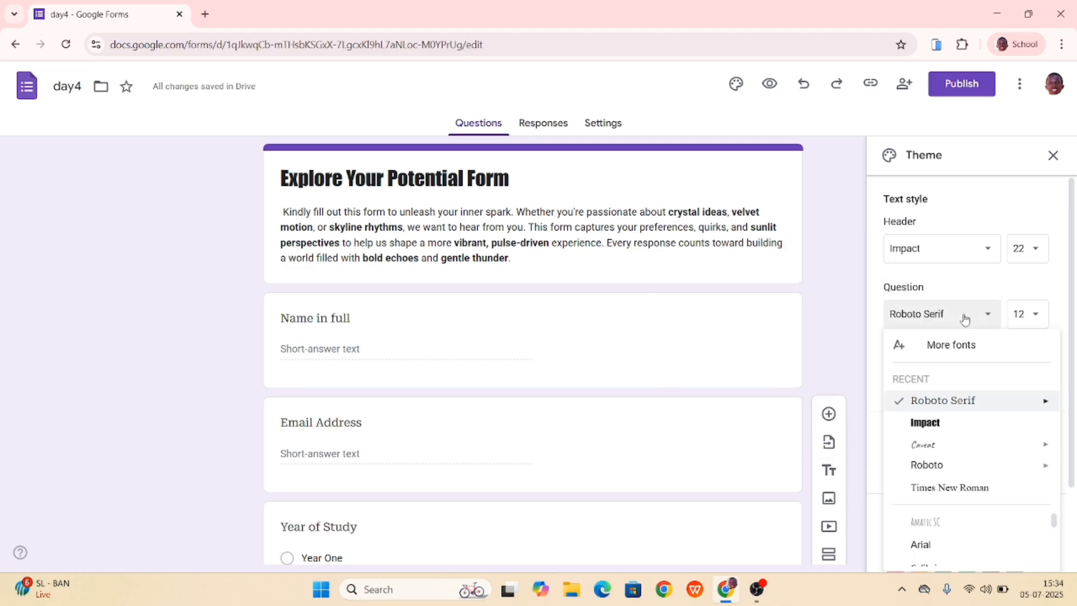
left_click(921, 430)
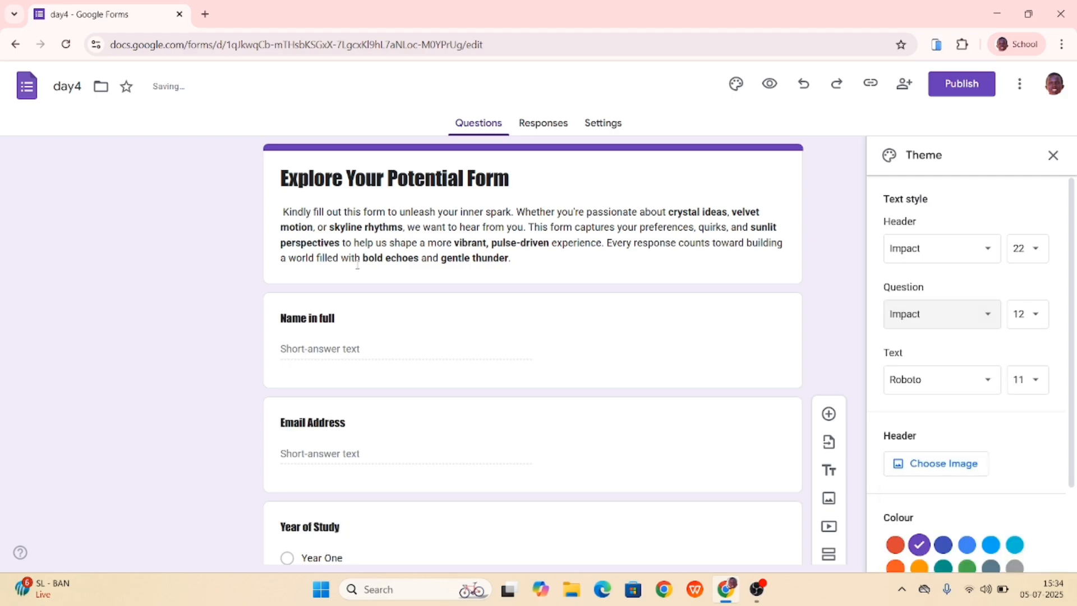
scroll(305, 303, "down", 2)
scroll(305, 304, "up", 2)
scroll(289, 319, "down", 2)
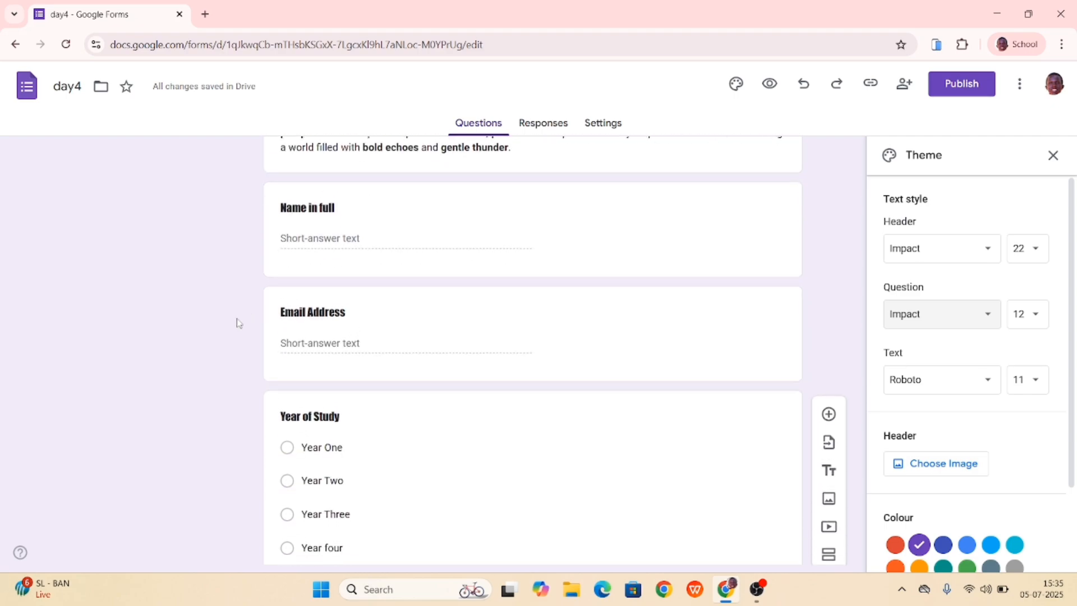
- Title the empty question below Year of Study "Name of your school"
scroll(303, 336, "down", 3)
scroll(303, 335, "down", 2)
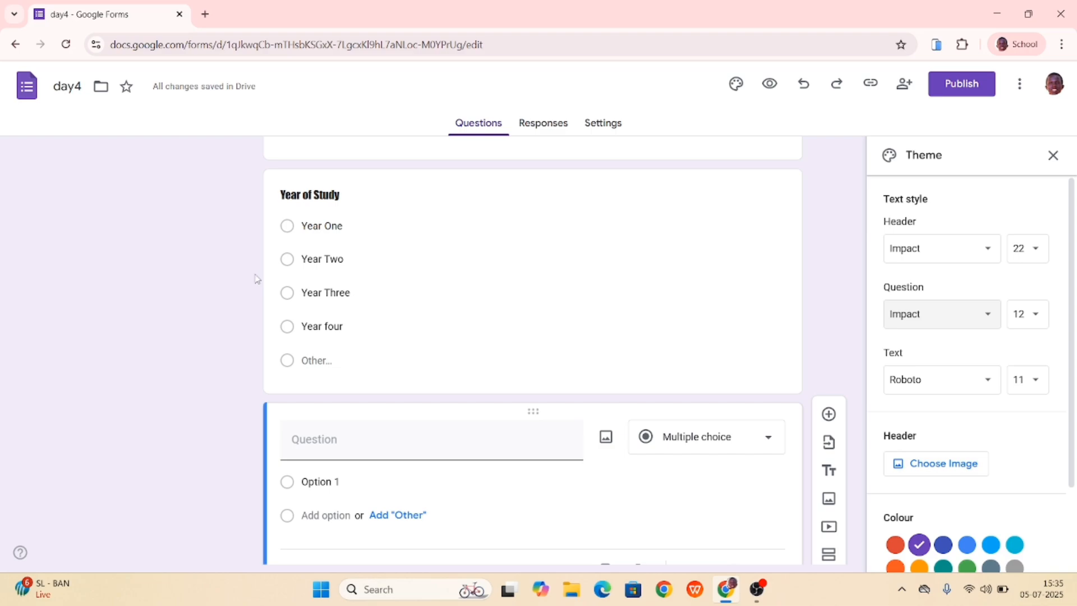
scroll(257, 276, "down", 2)
left_click(300, 363)
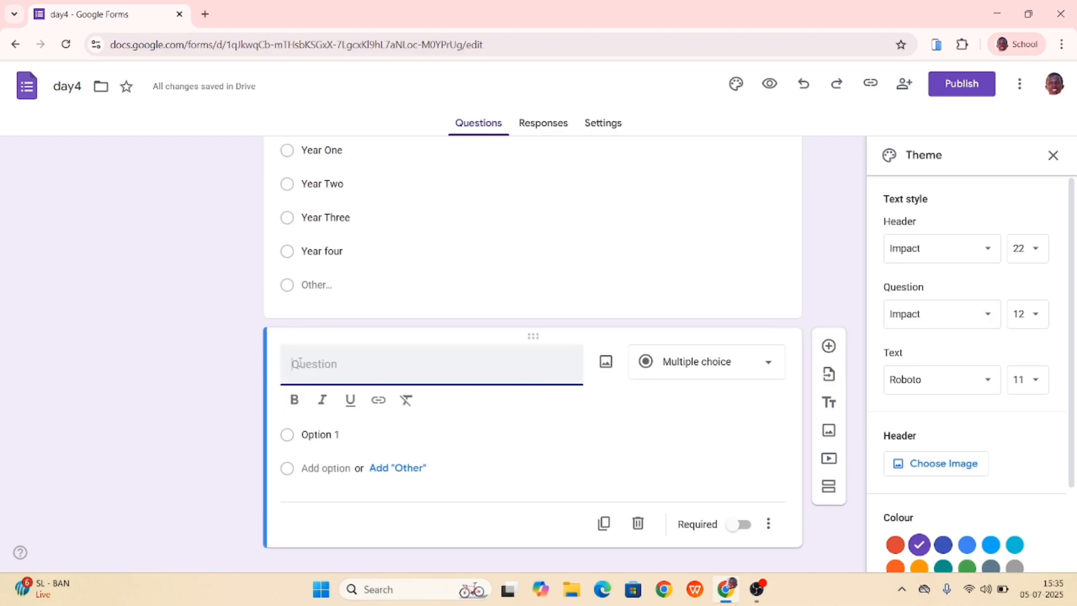
type("Năm")
type("e of yo")
type("ur schoo")
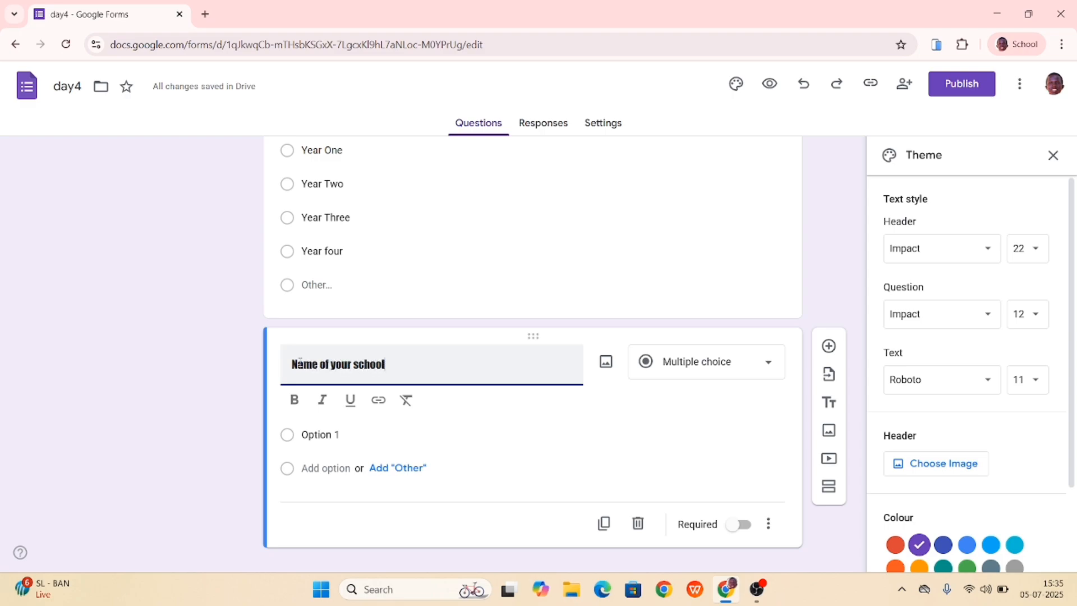
type("l")
- Finish the school question's title as "Name of your school" and set the theme's question font to Roboto
scroll(505, 396, "up", 7)
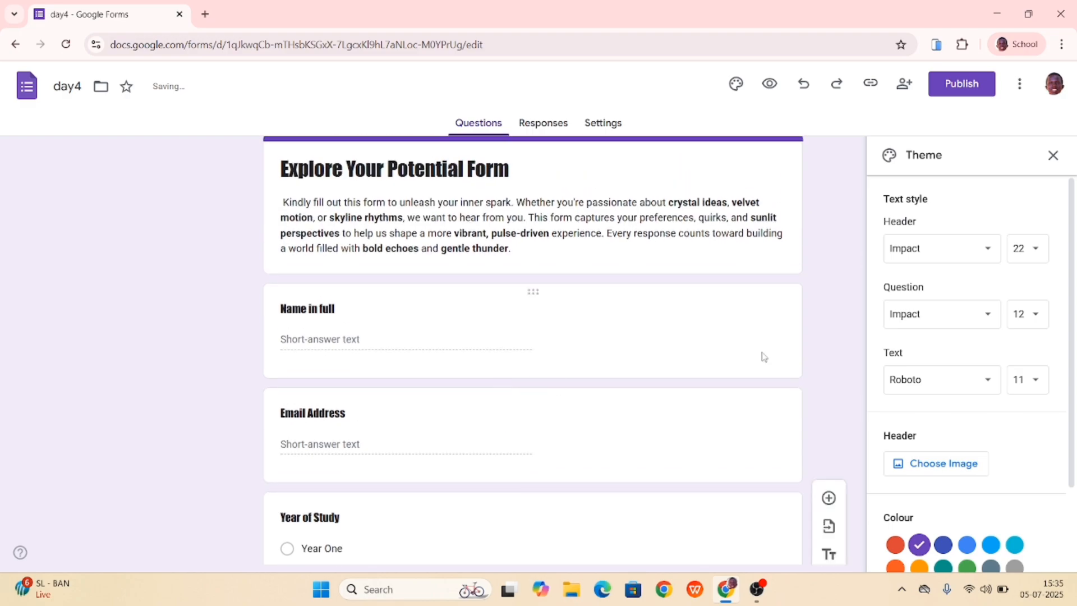
left_click(990, 313)
mouse_move(920, 427)
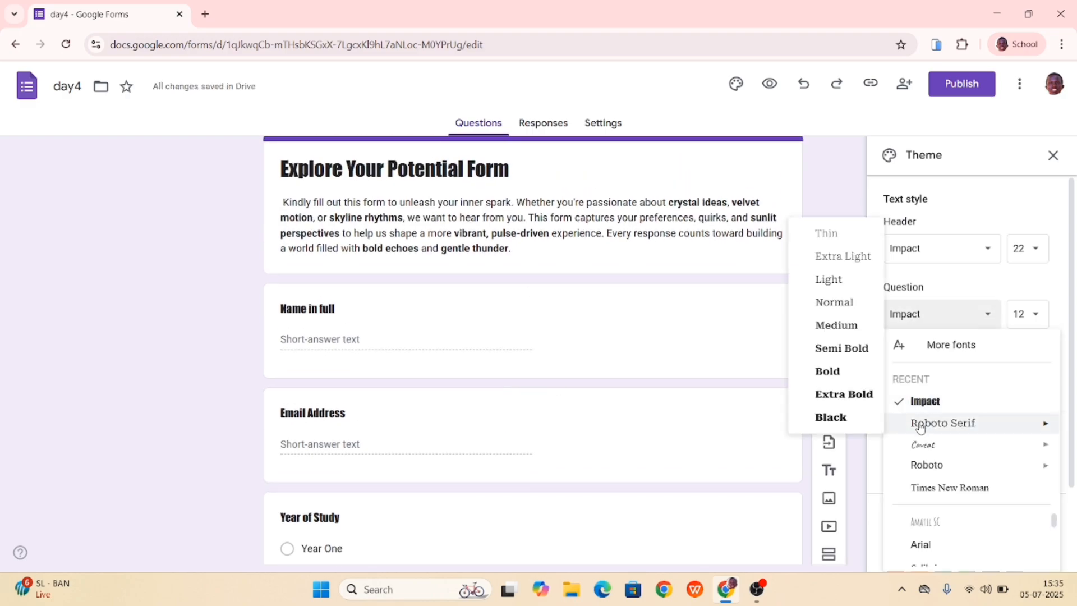
mouse_move(925, 464)
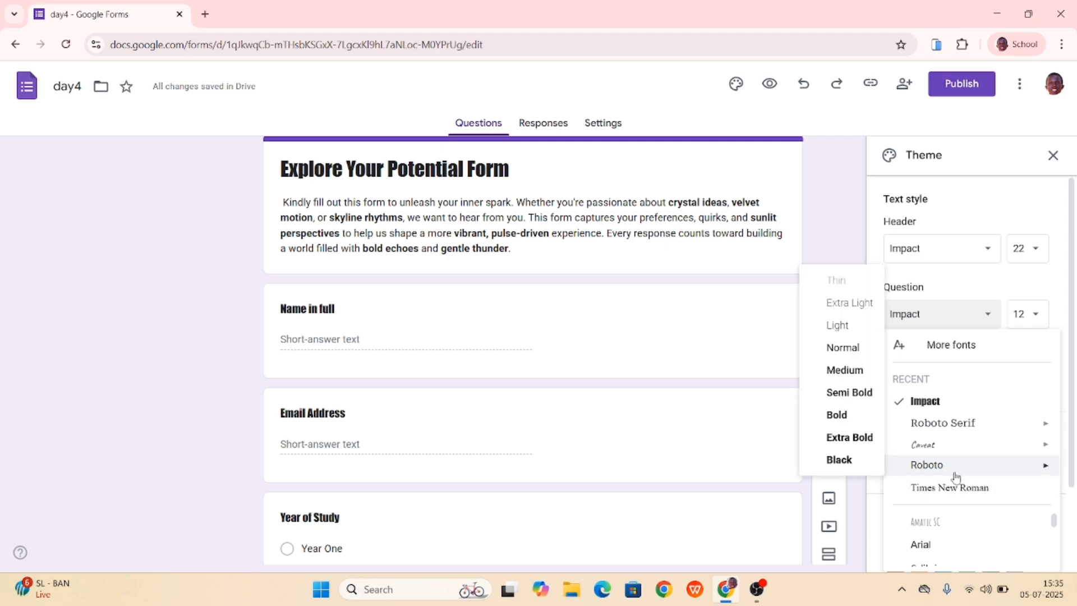
left_click(926, 465)
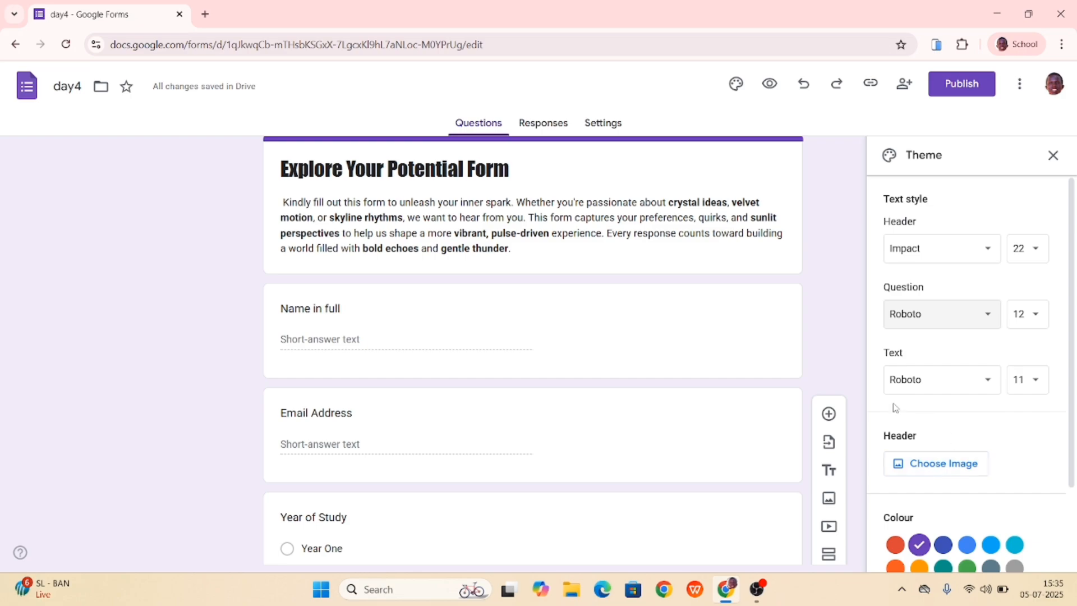
- Try question text sizes 13 and 14, return the size to 12, and check the questions down the form
scroll(798, 365, "down", 1)
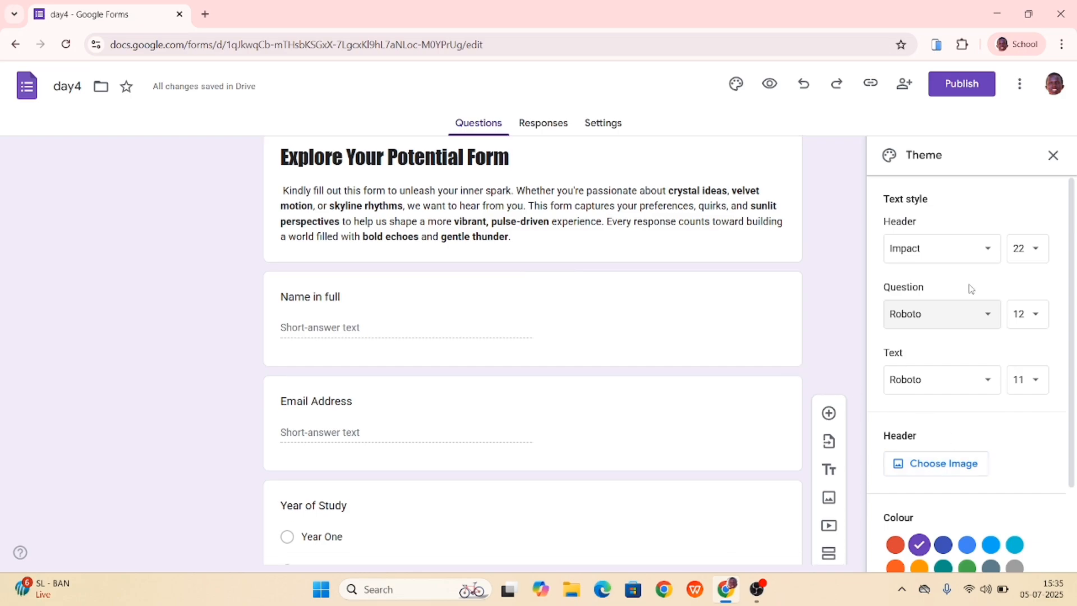
left_click(1036, 310)
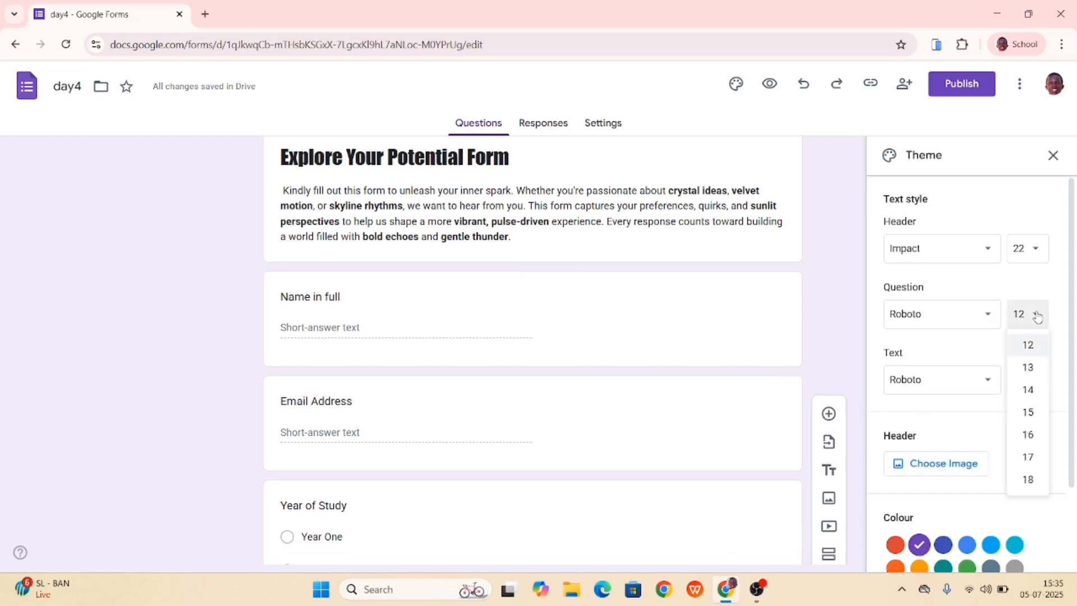
left_click(1022, 374)
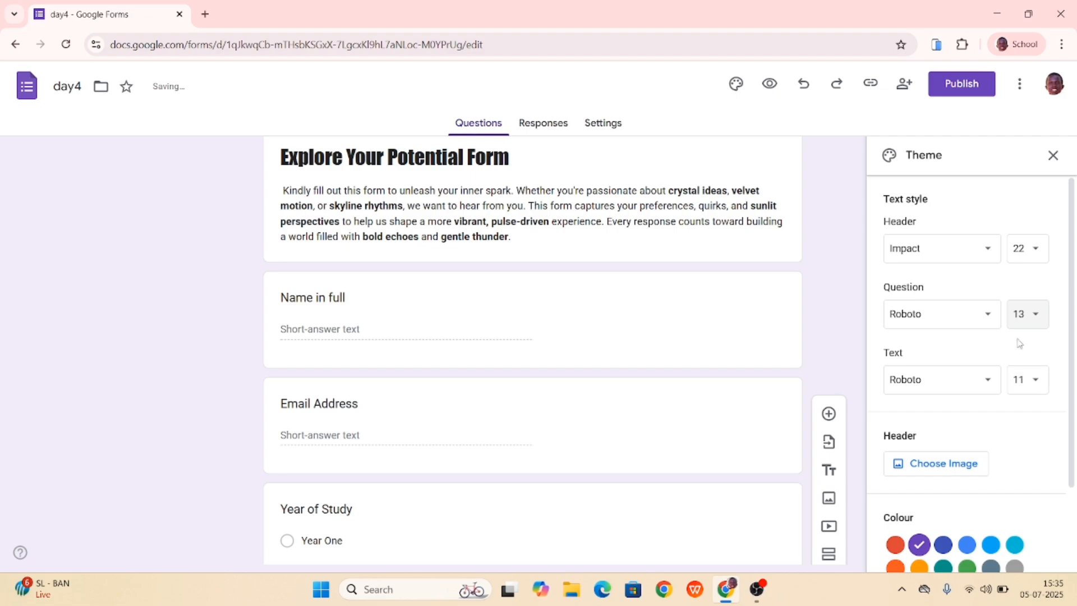
left_click(1033, 318)
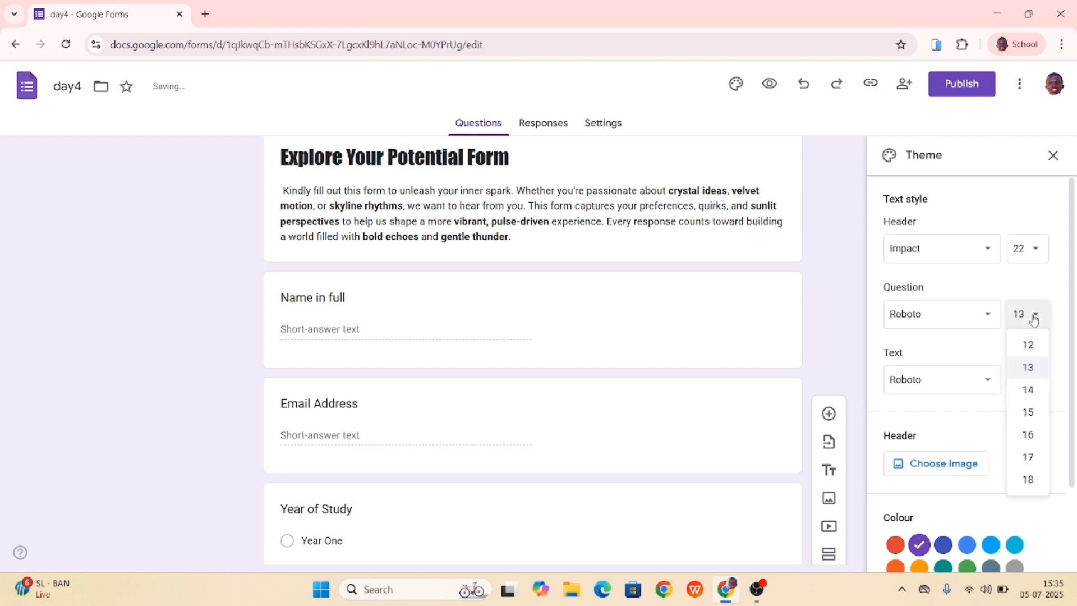
left_click(1027, 389)
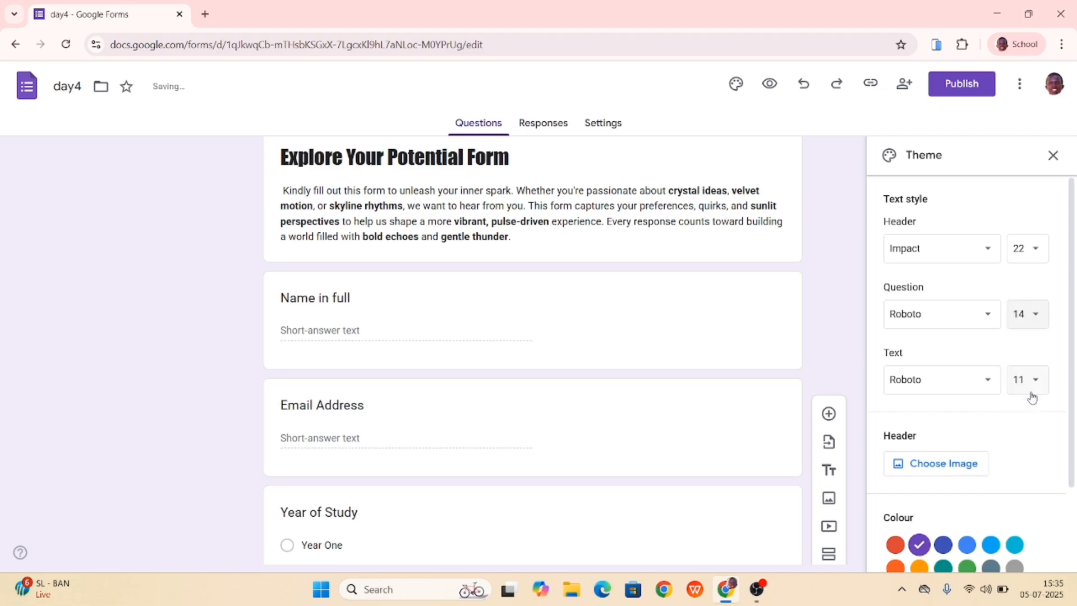
left_click(1036, 328)
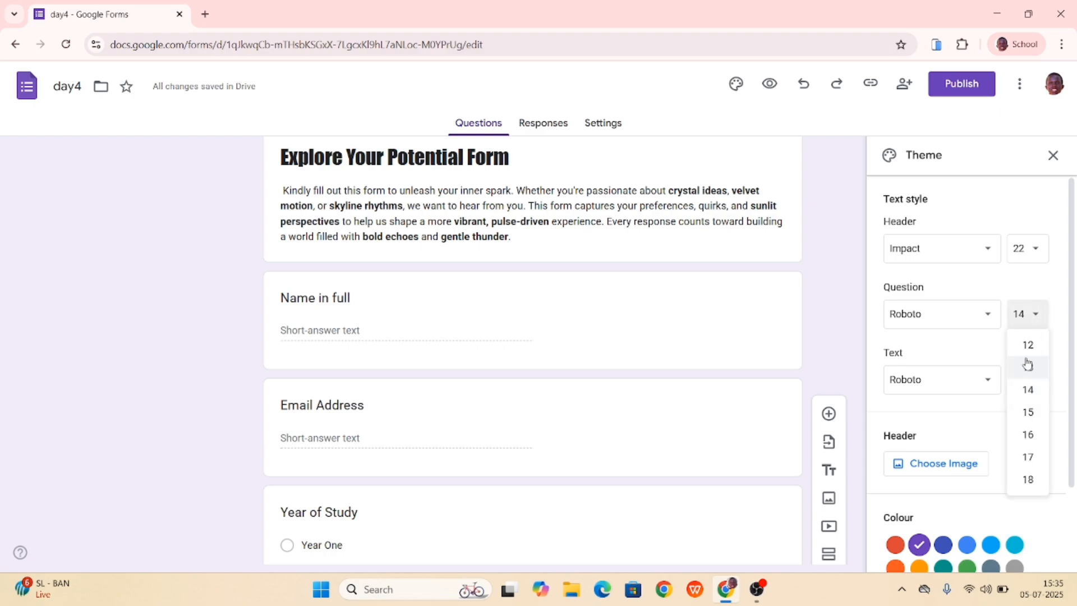
left_click(1026, 344)
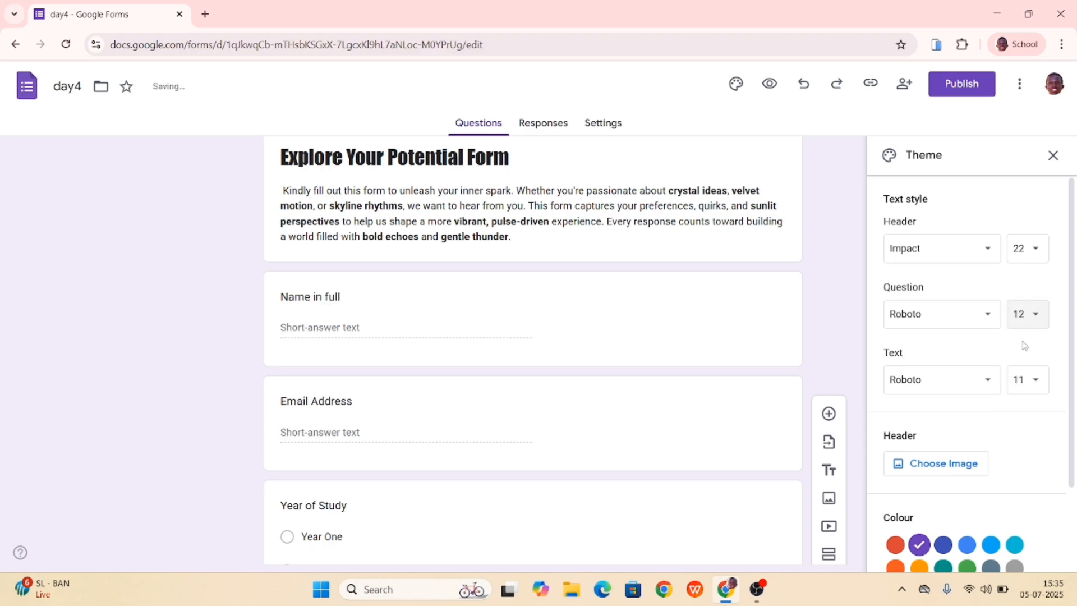
scroll(852, 361, "down", 5)
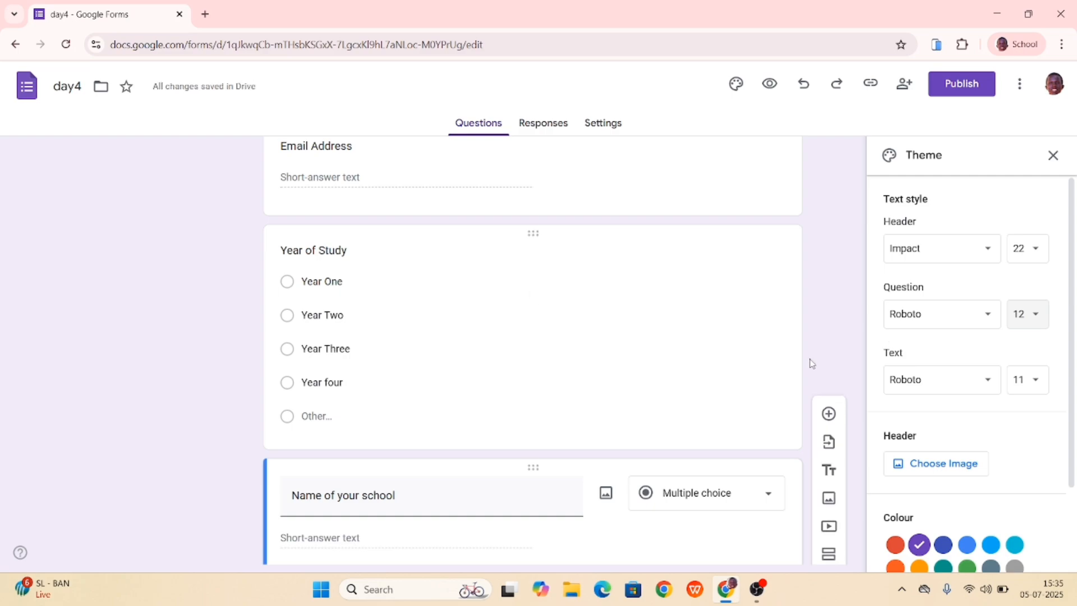
scroll(622, 387, "up", 3)
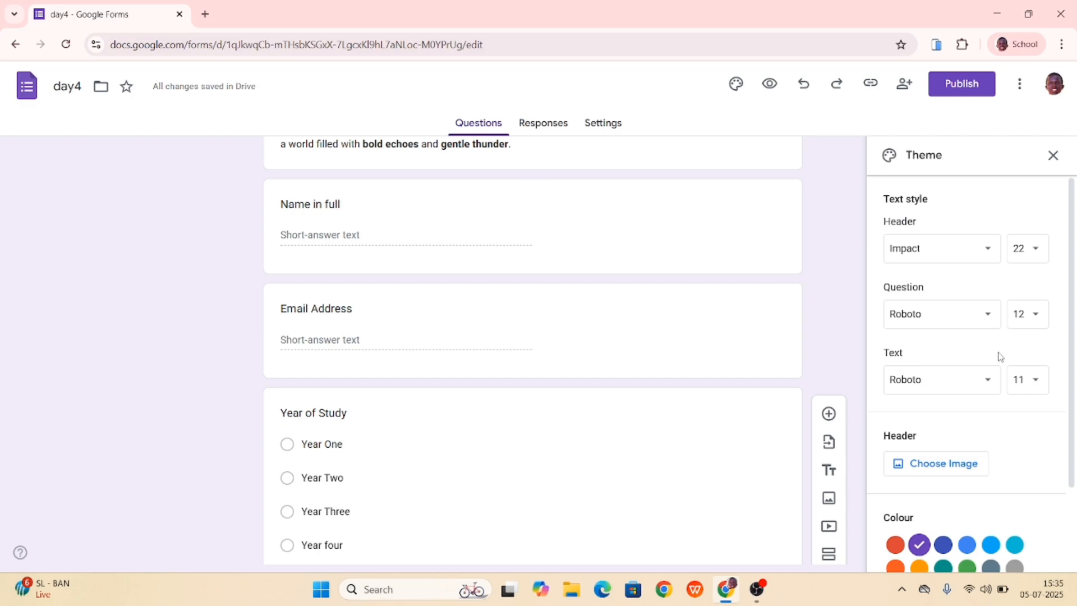
- Try Impact as the theme's body text font and check how the answer options and form description look
left_click(987, 387)
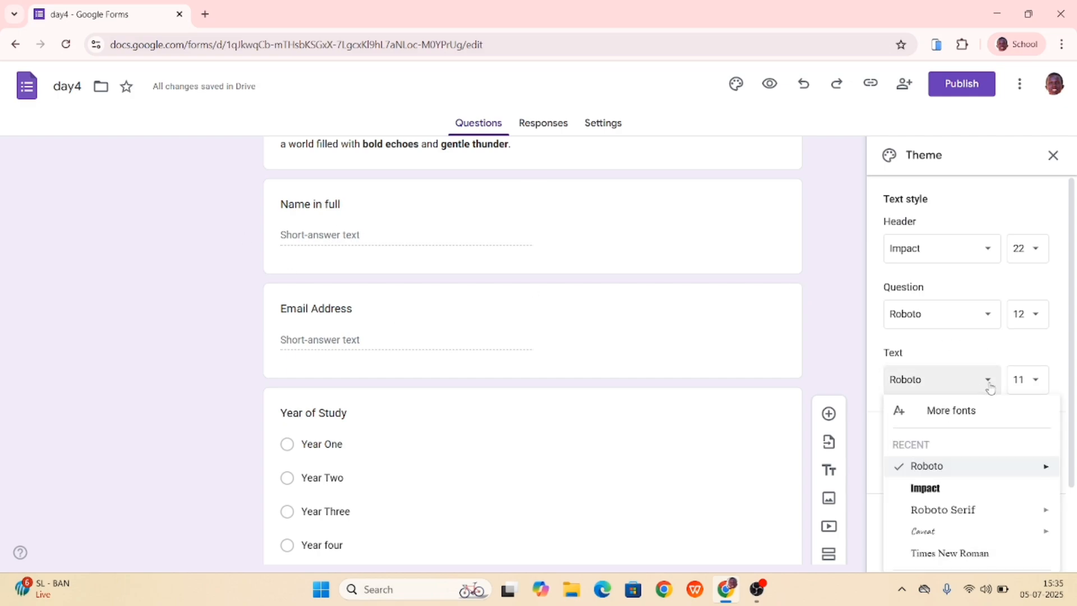
left_click(924, 488)
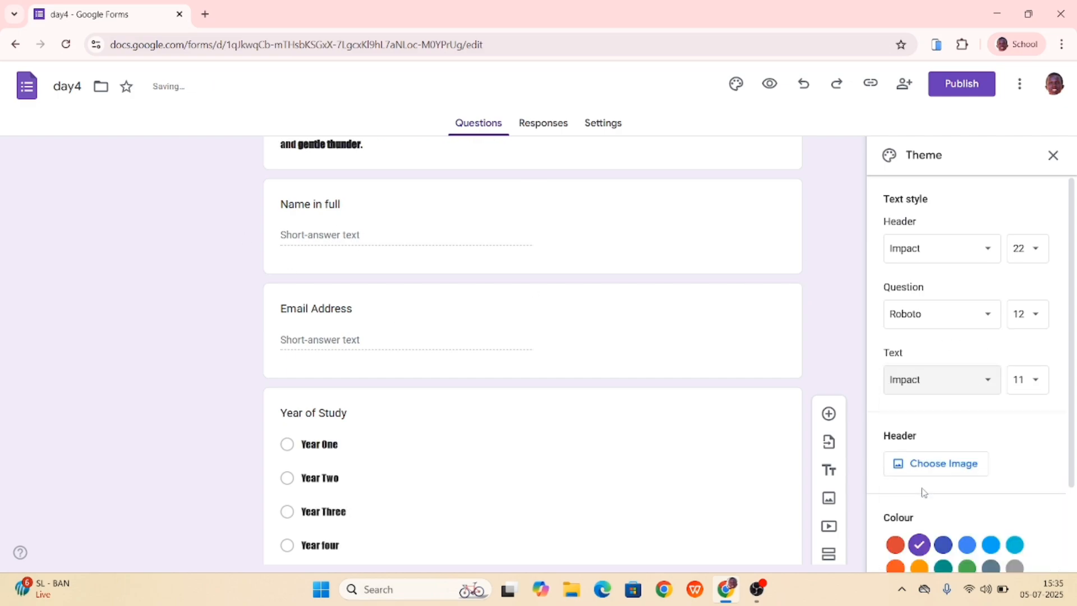
scroll(667, 369, "down", 5)
left_click(667, 367)
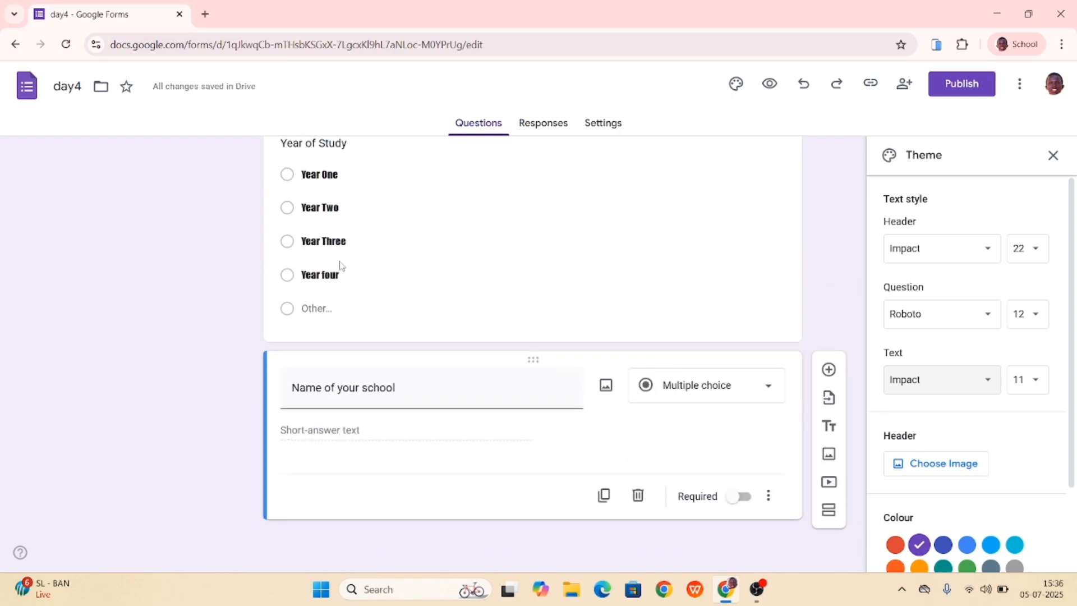
scroll(286, 348, "up", 2)
scroll(312, 349, "up", 5)
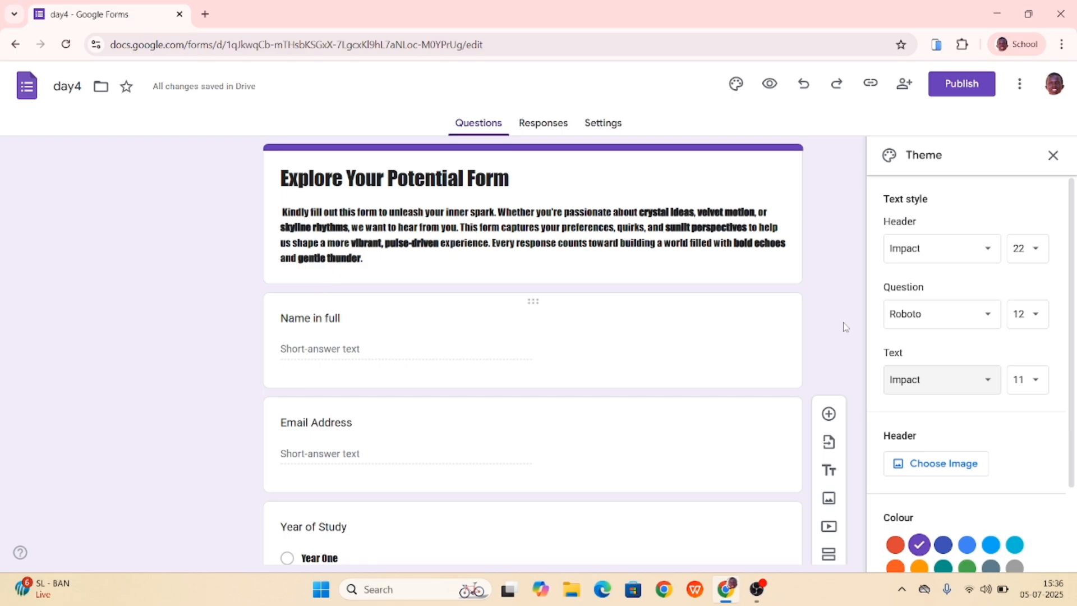
- Return the theme's body text font to Roboto and look over the whole form
left_click(992, 383)
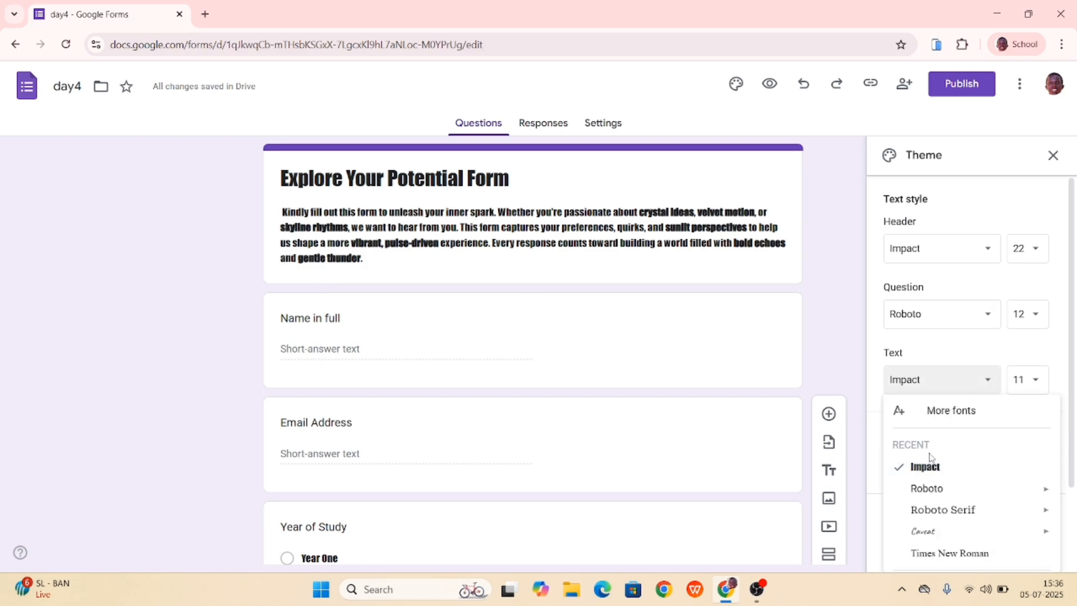
left_click(925, 488)
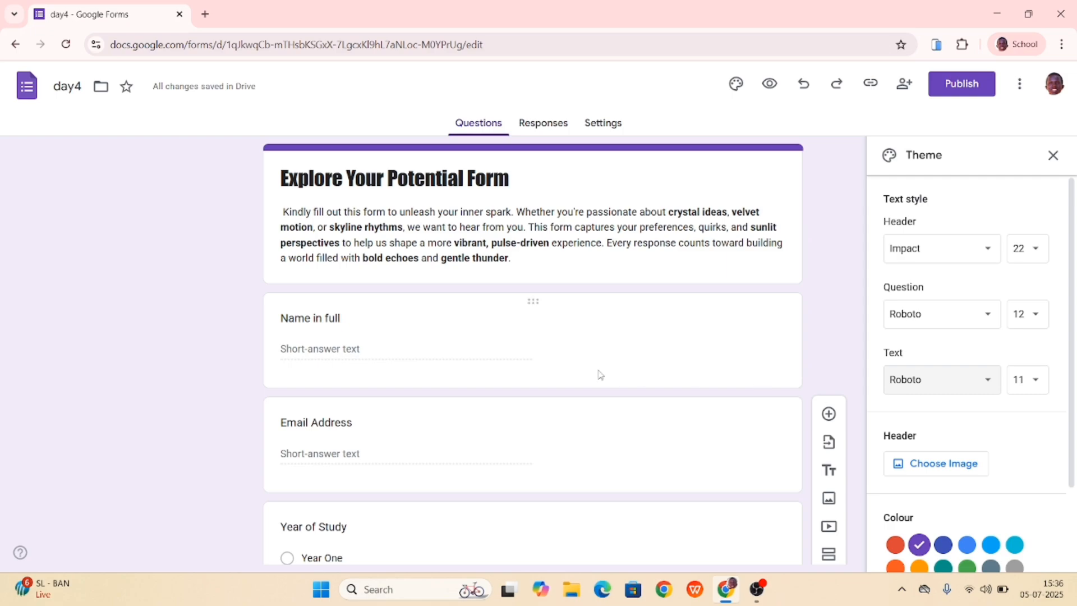
scroll(470, 381, "down", 7)
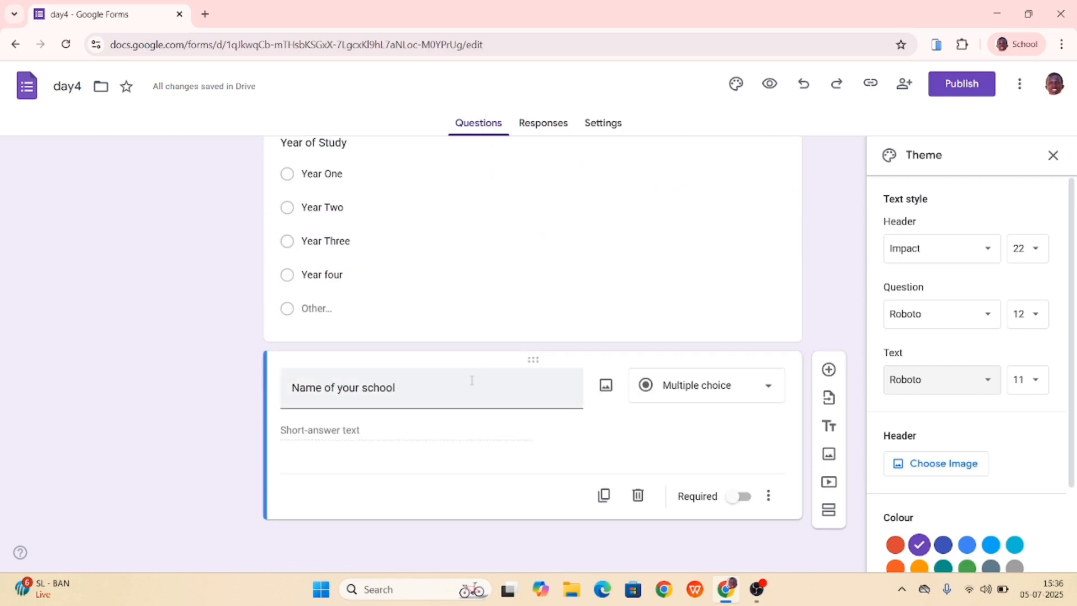
scroll(405, 394, "up", 7)
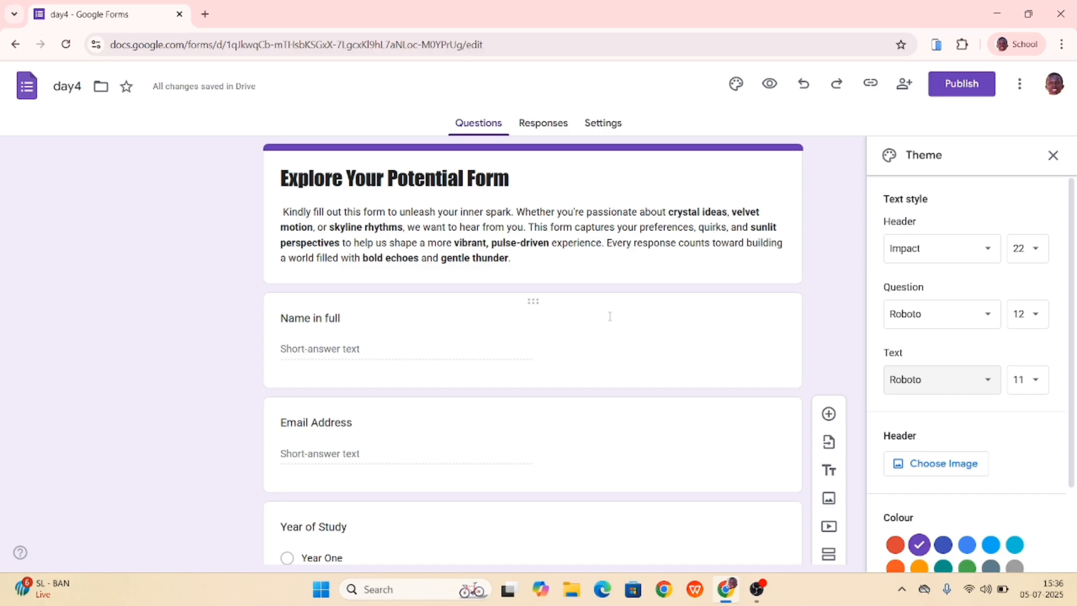
- Apply bold, italic and underline to the word "captures" in the form description
triple_click(608, 225)
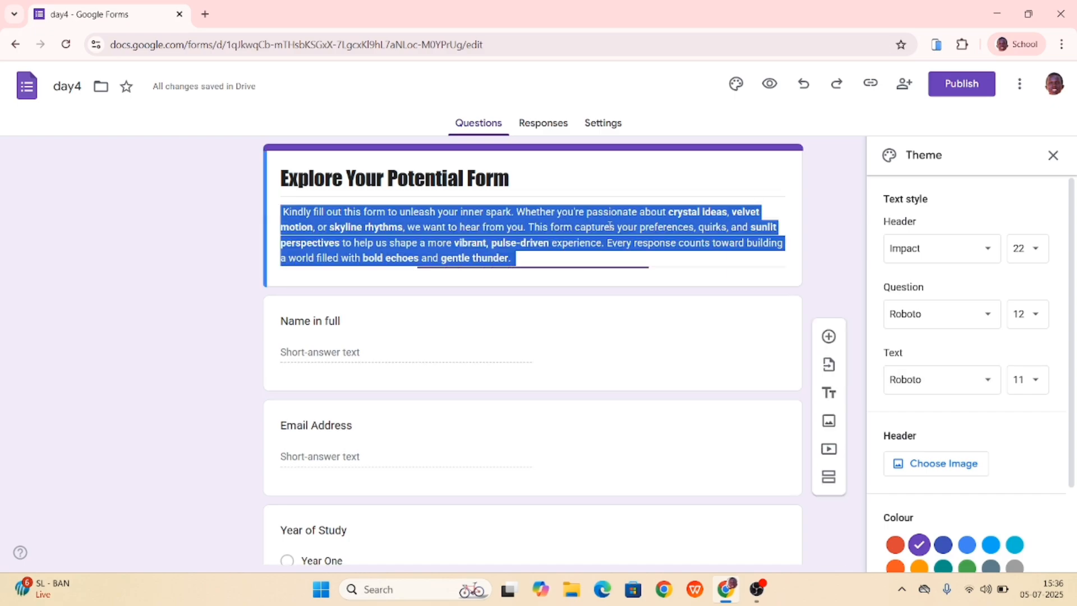
left_click(612, 228)
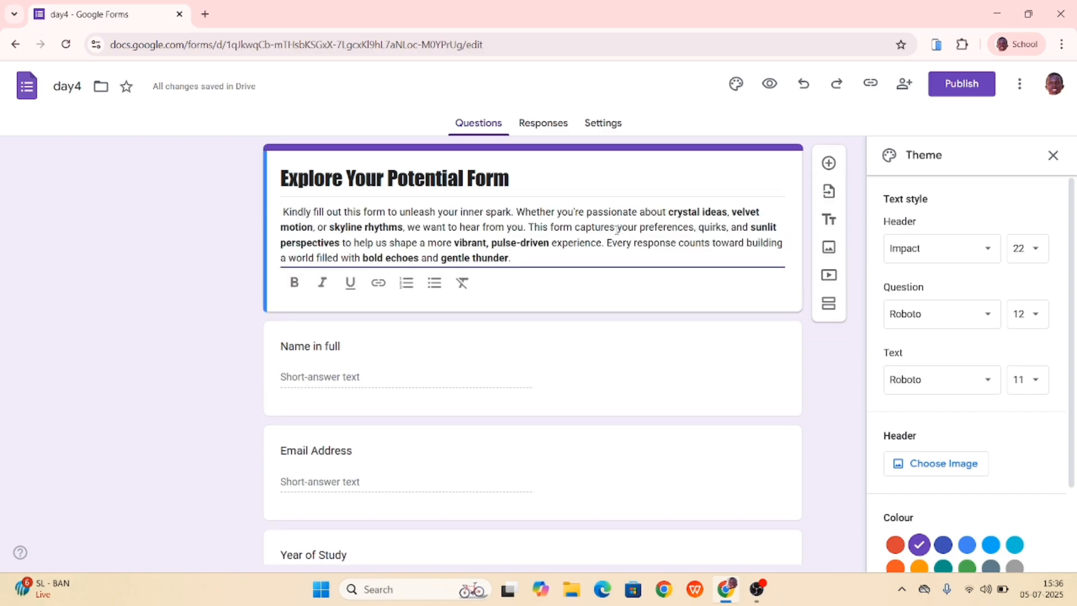
left_click_drag(617, 229, 576, 230)
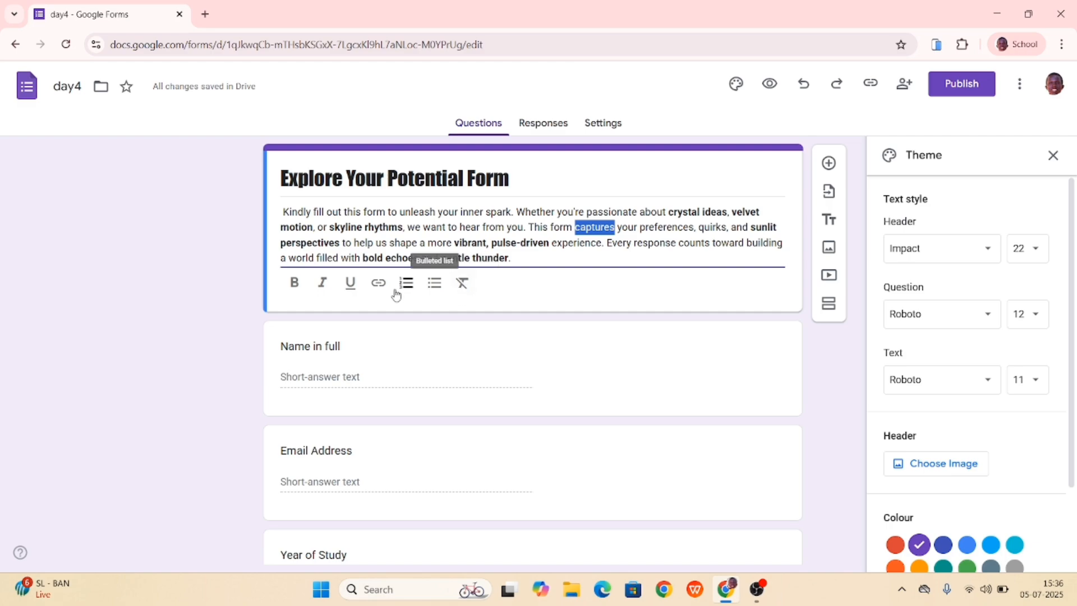
left_click(291, 283)
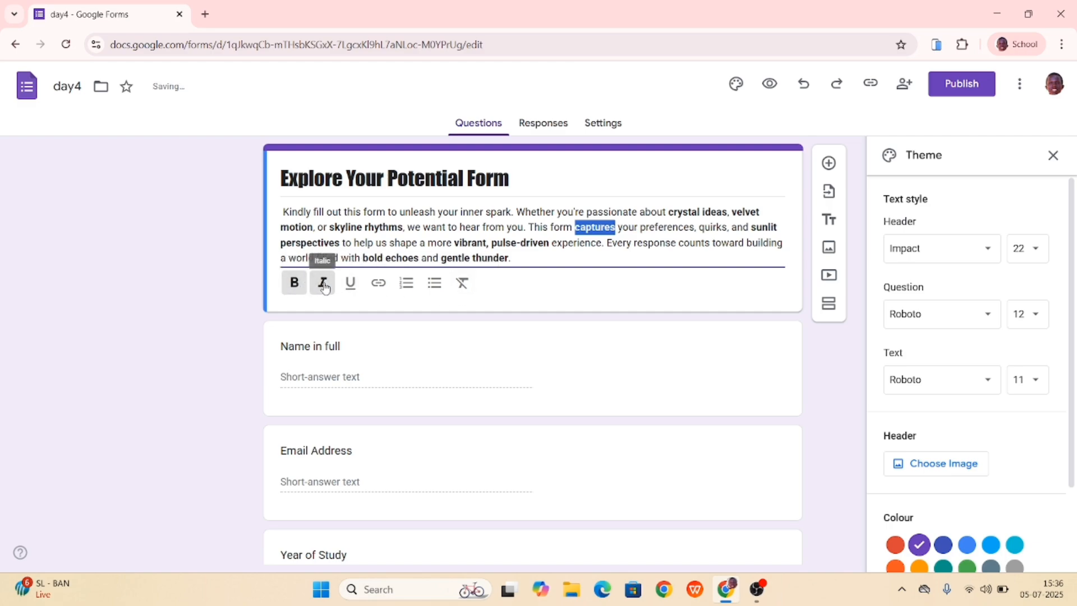
left_click(323, 285)
left_click(350, 285)
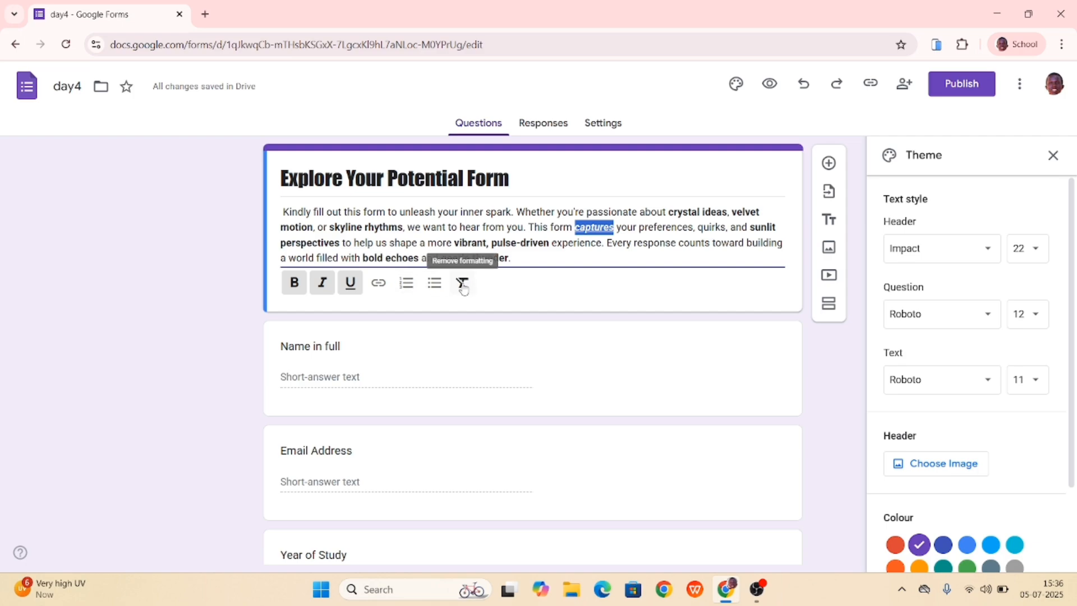
left_click(654, 238)
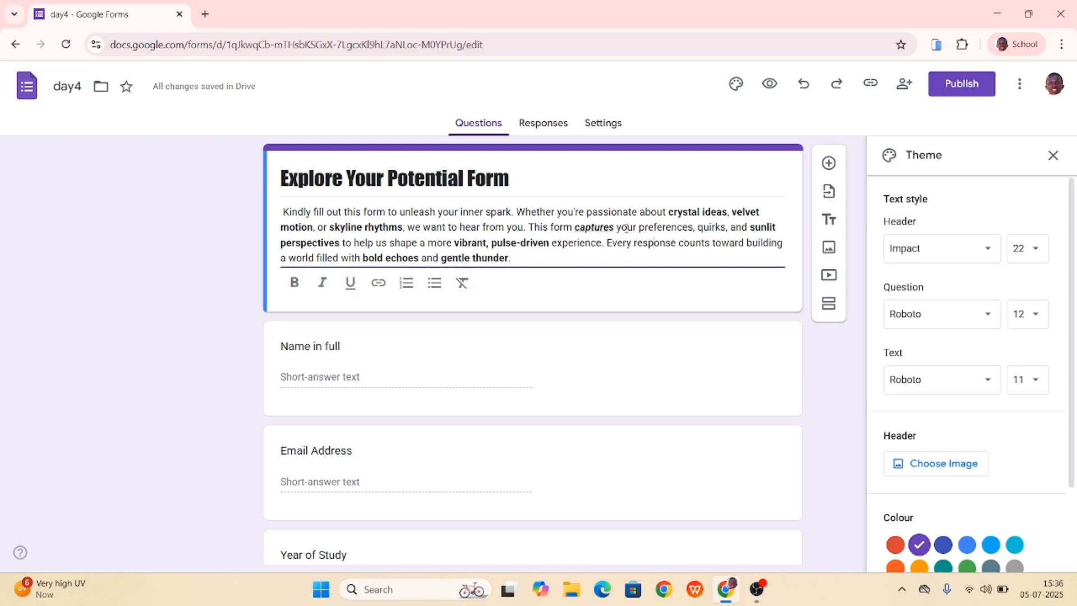
- Remove all formatting from the word "captures" in the form description
left_click_drag(617, 227, 574, 227)
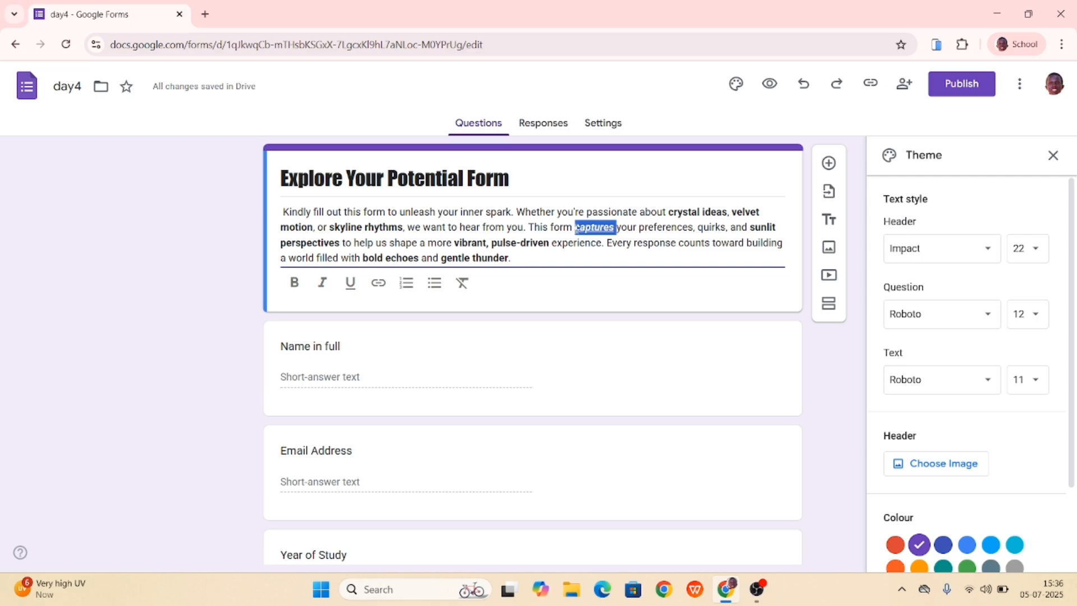
left_click(464, 283)
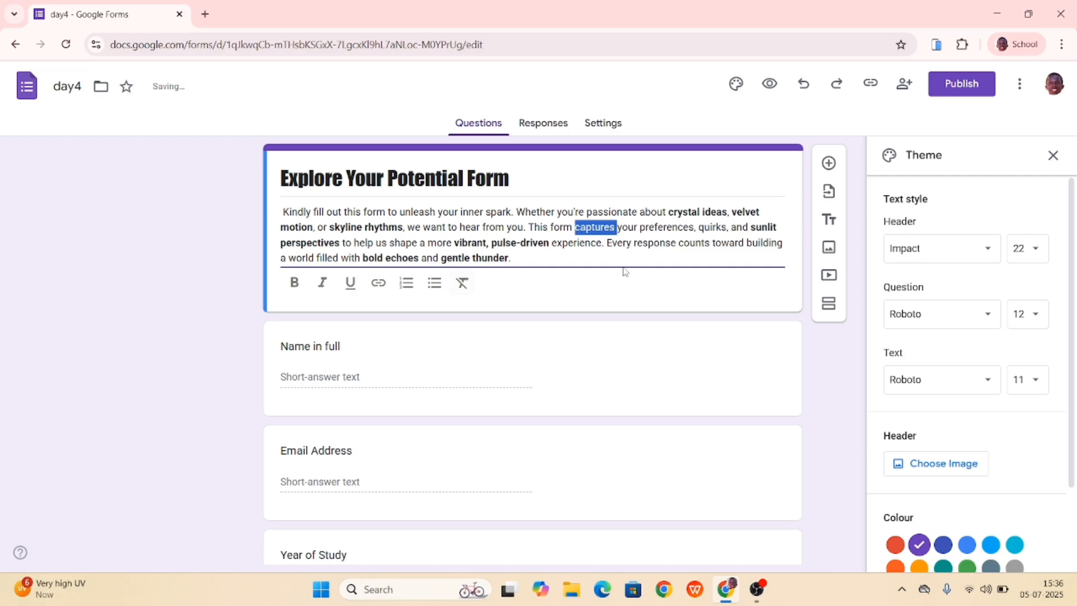
left_click(661, 249)
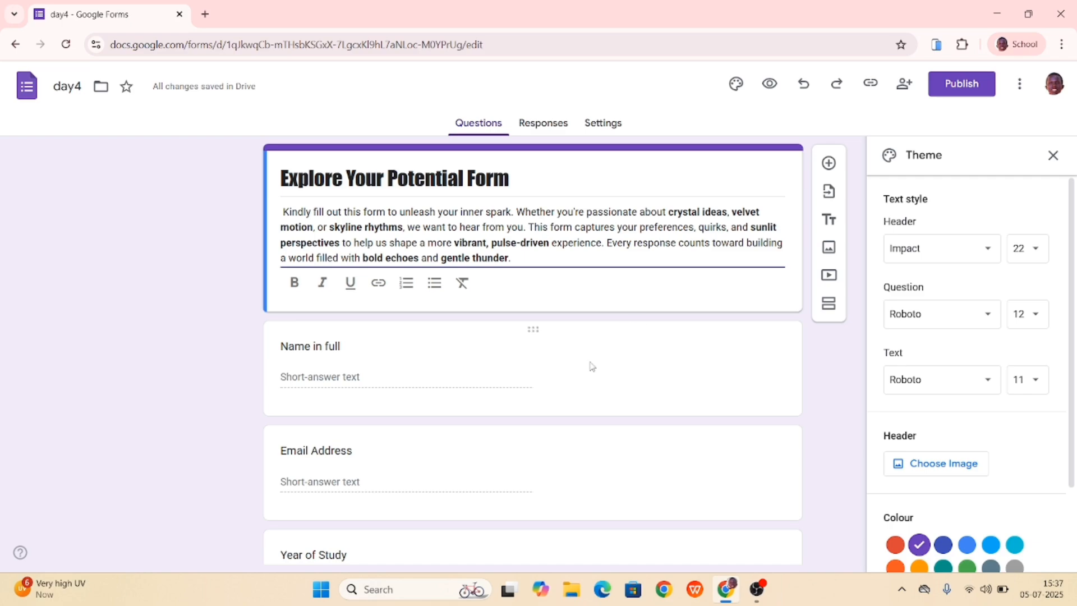
scroll(835, 403, "down", 2)
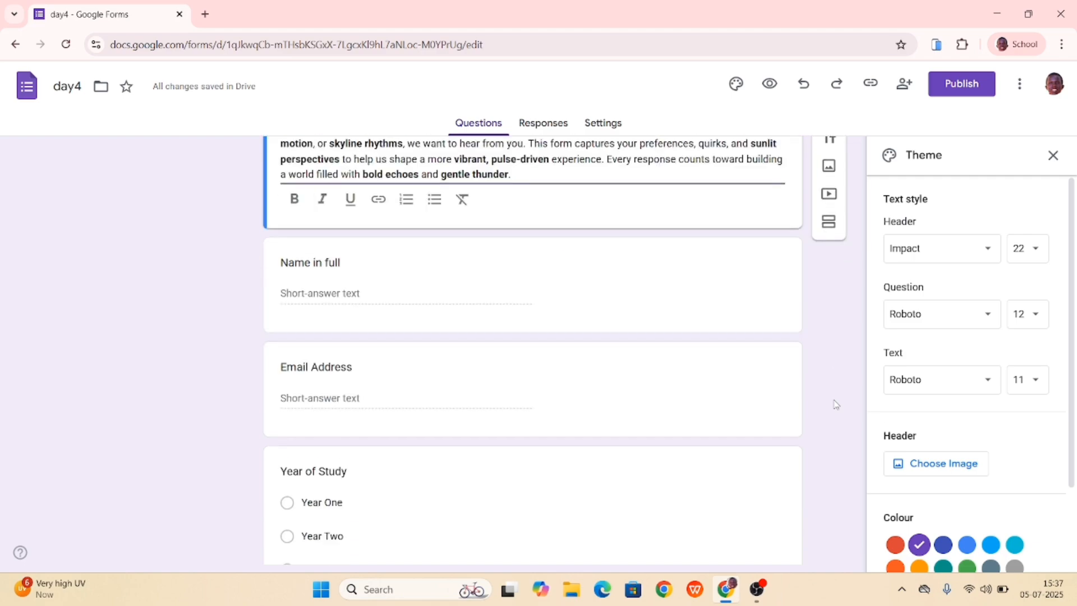
scroll(835, 404, "down", 2)
scroll(835, 404, "up", 4)
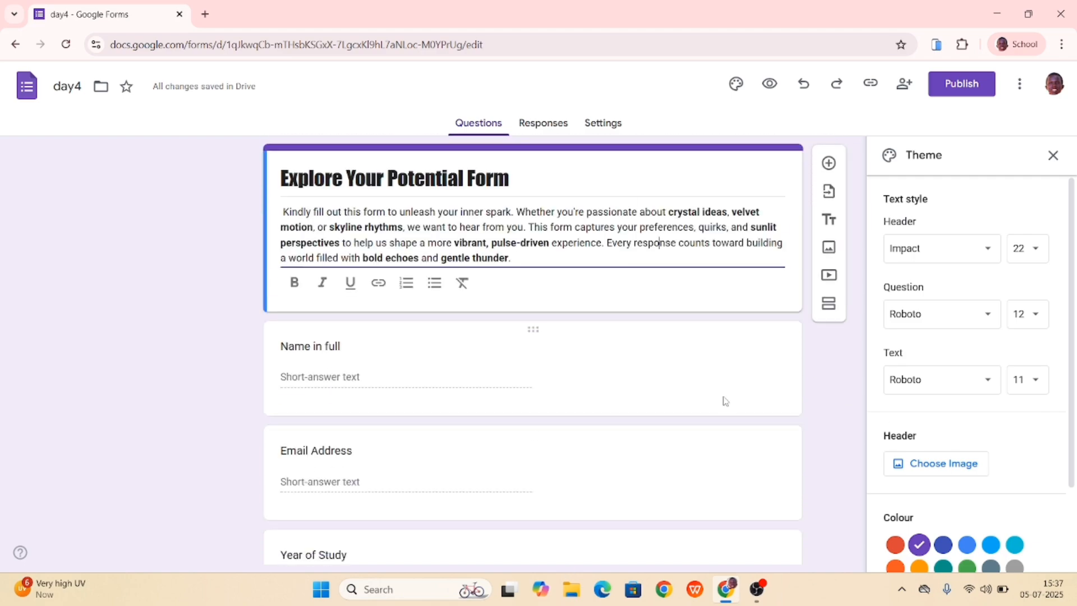
- Insert the blue-lit metallic instrument picture from the Work and School theme images as the form's header
scroll(1009, 460, "down", 2)
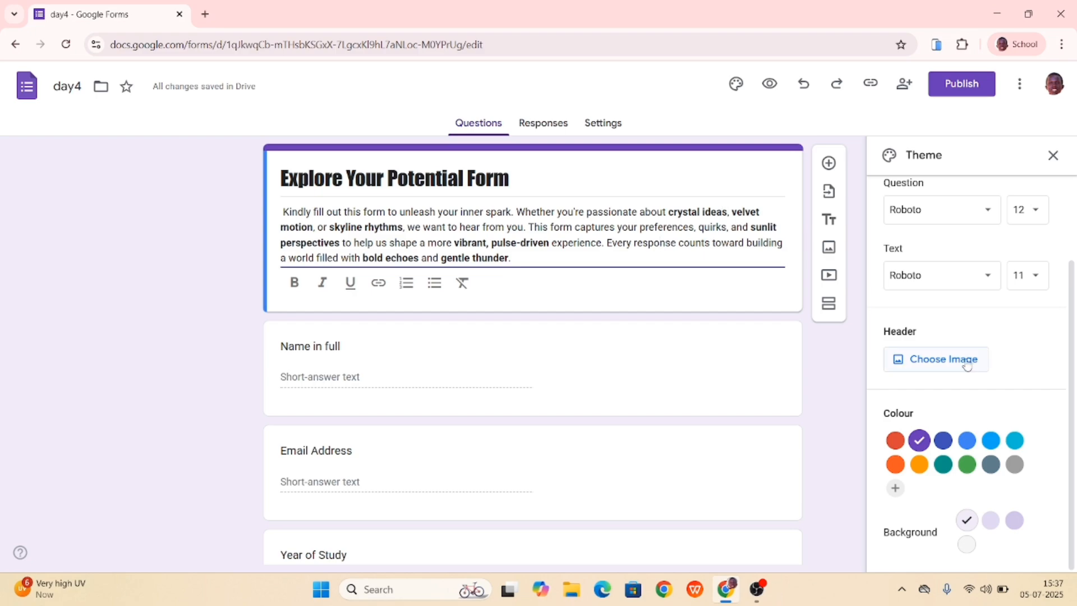
left_click(948, 358)
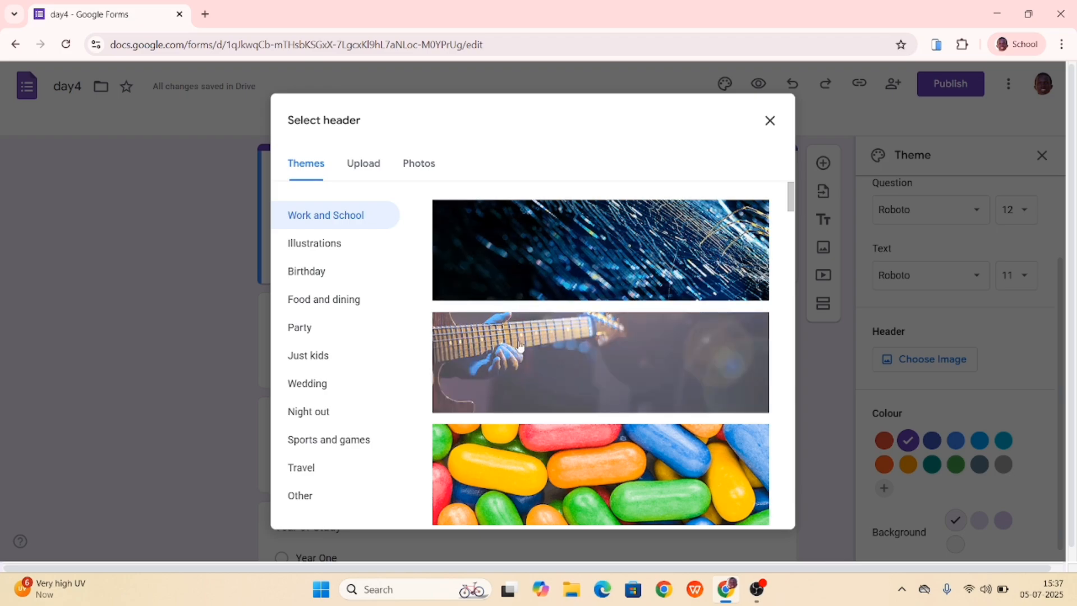
scroll(520, 346, "down", 8)
scroll(520, 346, "down", 12)
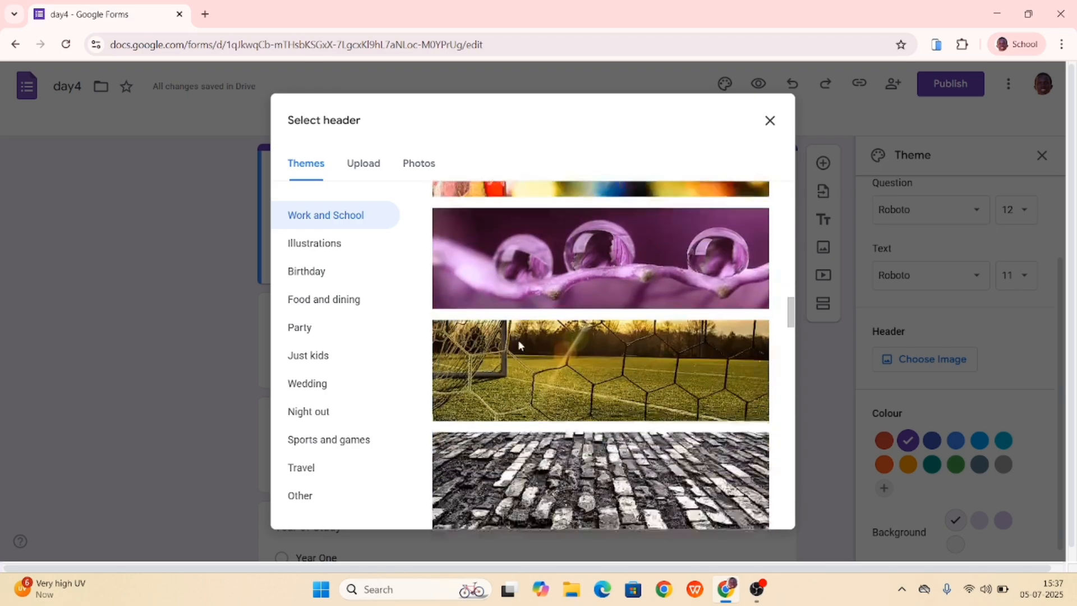
scroll(520, 346, "down", 2)
scroll(520, 346, "up", 8)
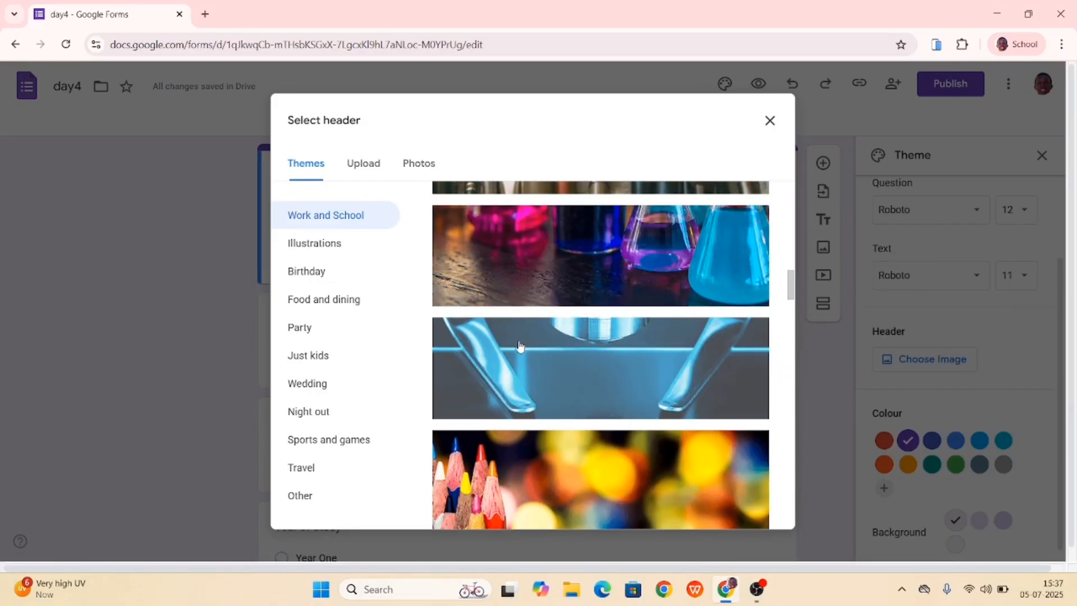
left_click(541, 376)
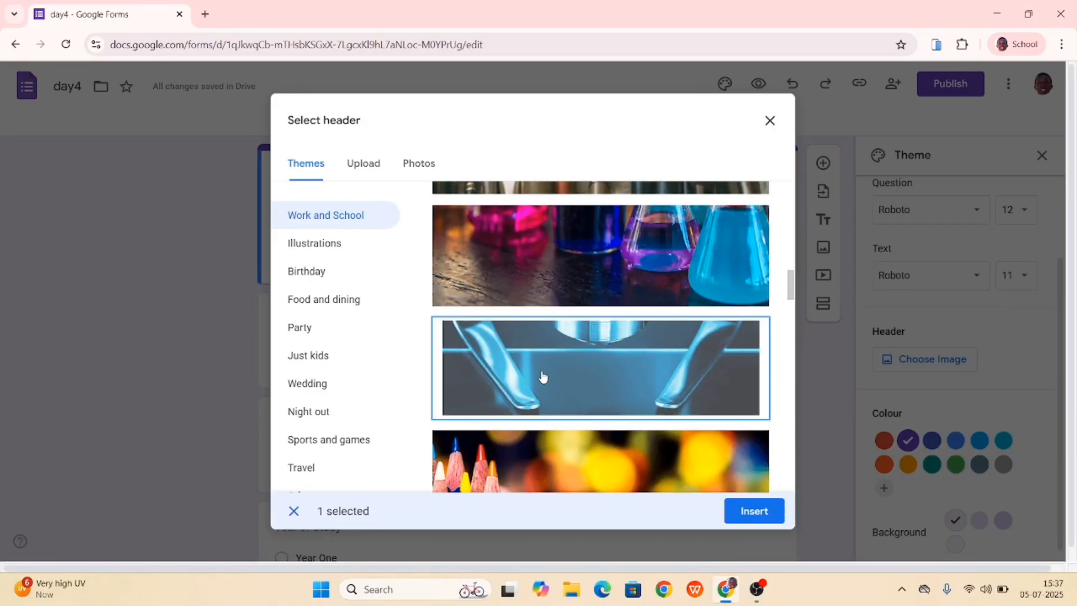
scroll(541, 375, "down", 6)
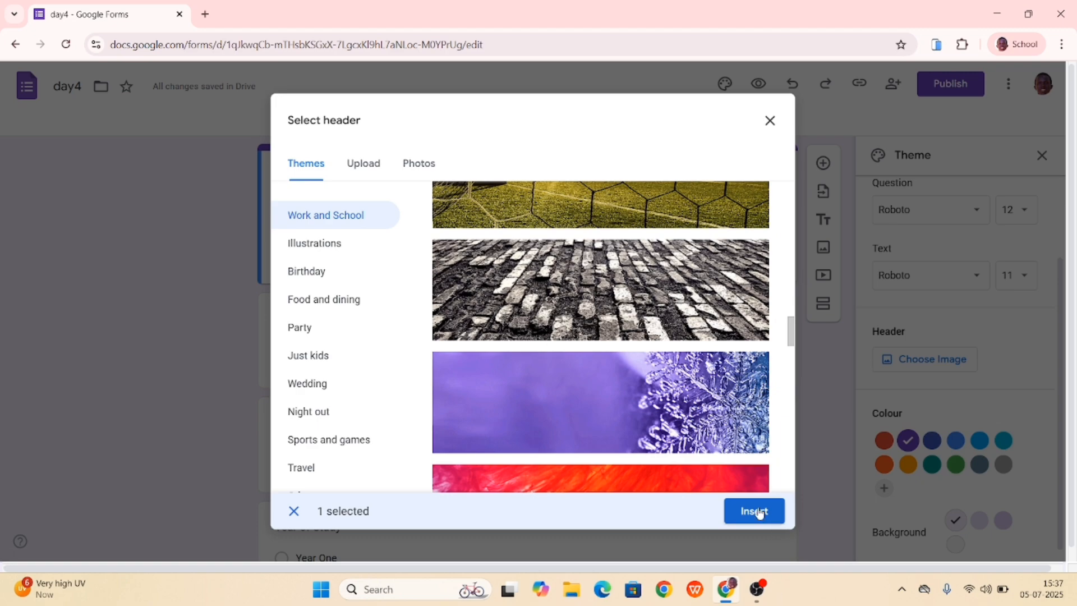
left_click(758, 510)
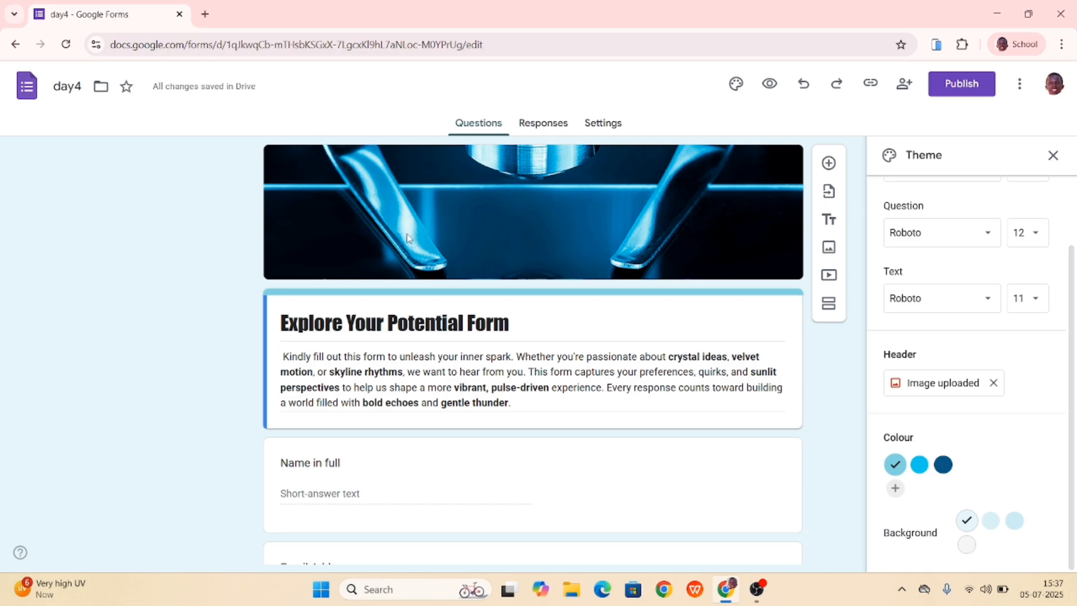
- Preview the form with its new header image and return to the form editor
left_click(766, 88)
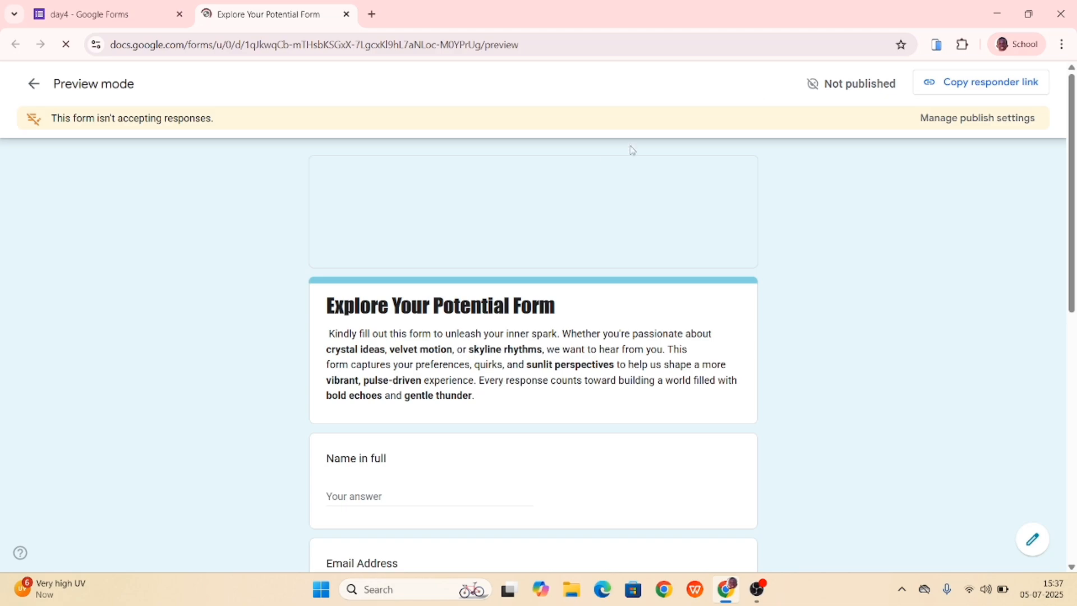
scroll(369, 231, "down", 1)
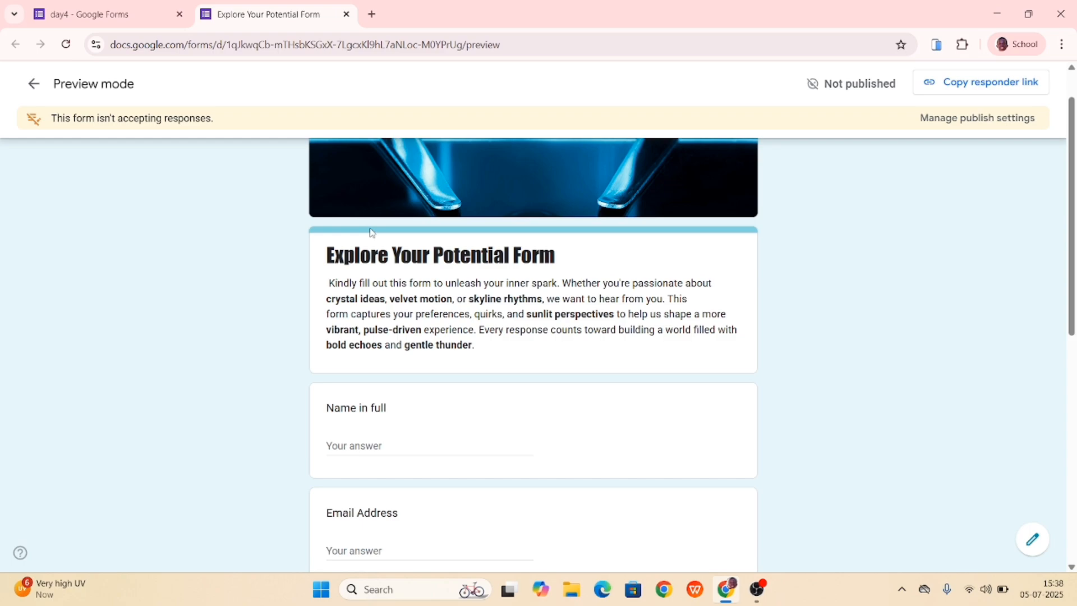
scroll(370, 232, "down", 15)
scroll(370, 232, "up", 17)
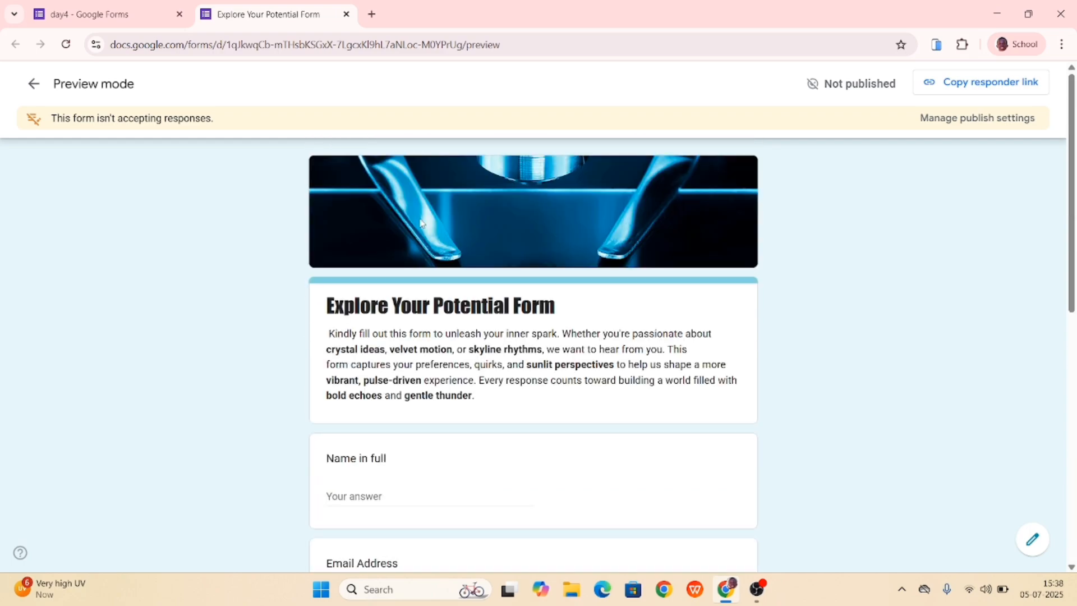
key("ctrl+shift+Tab")
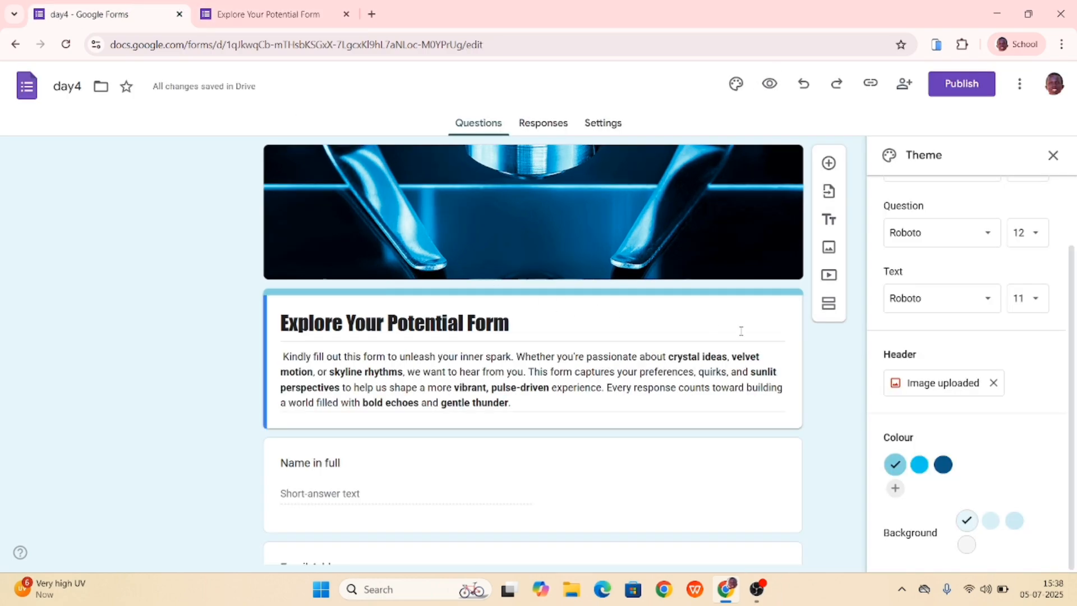
- Upload "Alu application.png" from the Downloads folder as a replacement header image
left_click(932, 383)
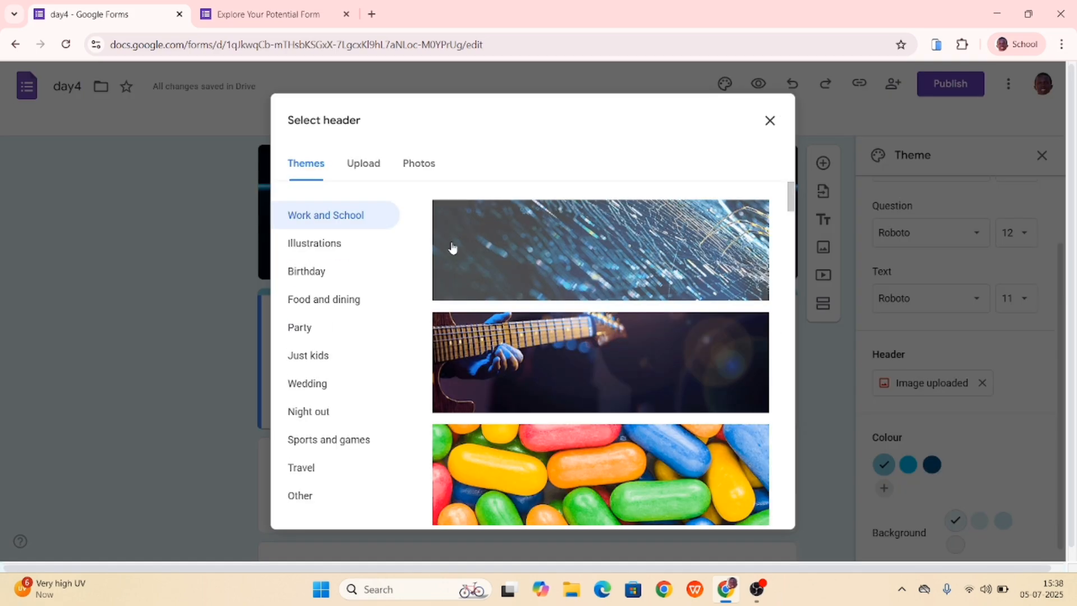
scroll(453, 248, "down", 5)
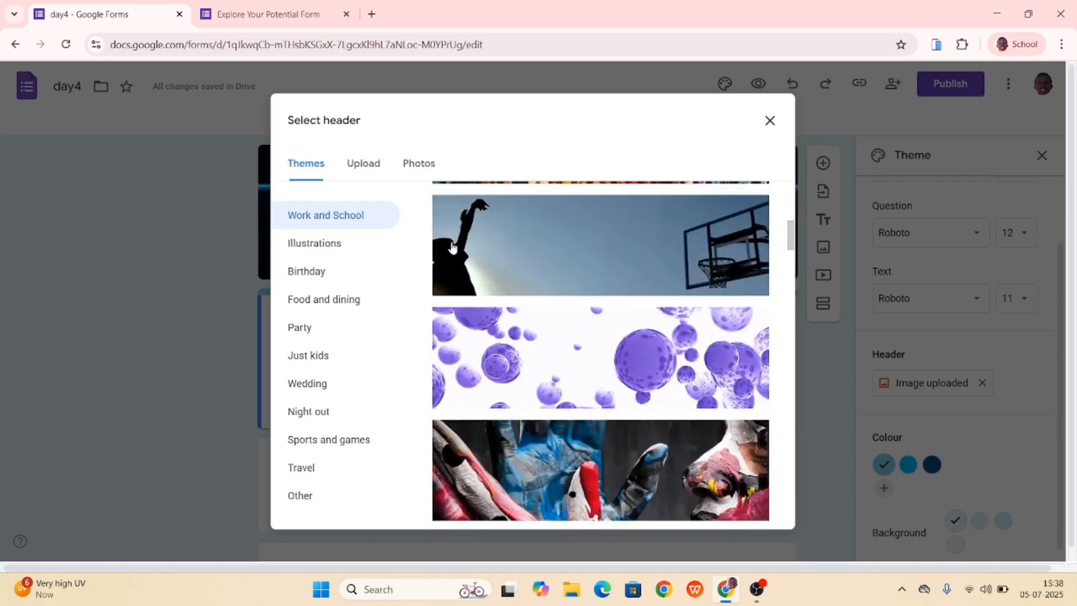
left_click(361, 163)
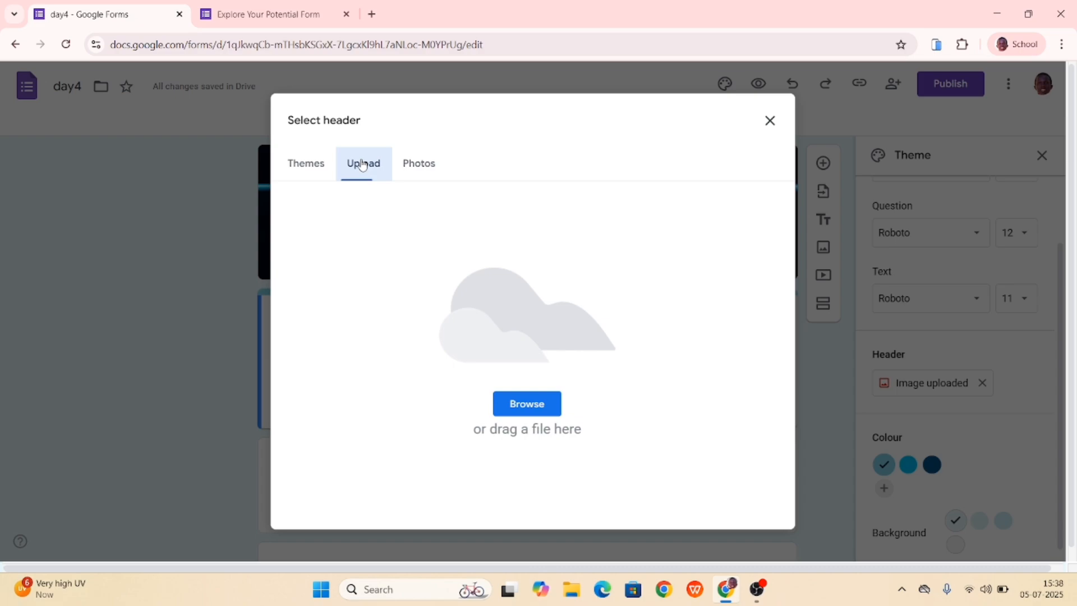
left_click(425, 166)
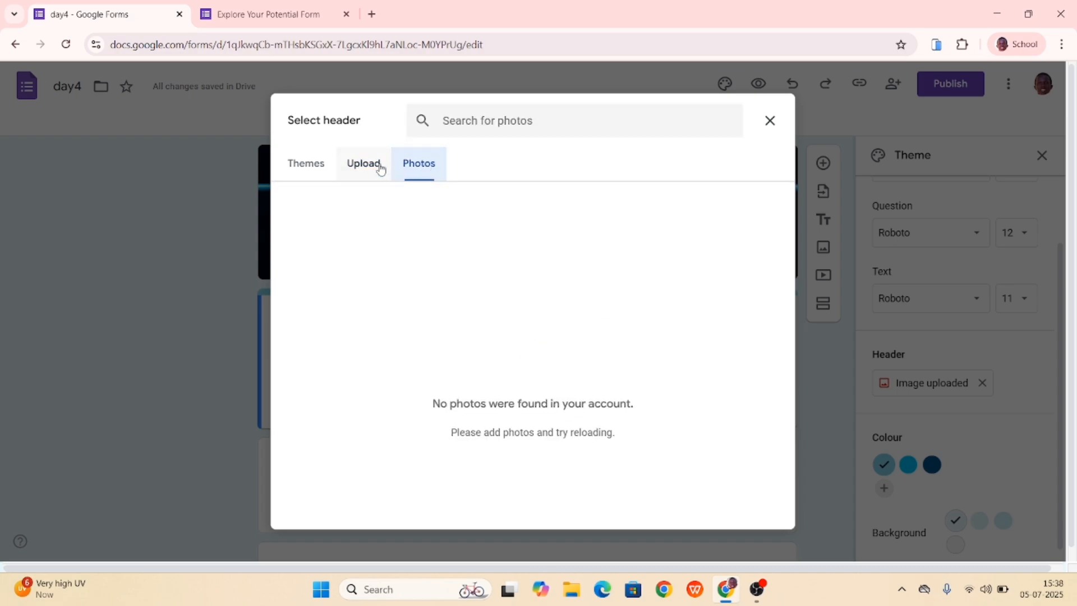
left_click(356, 169)
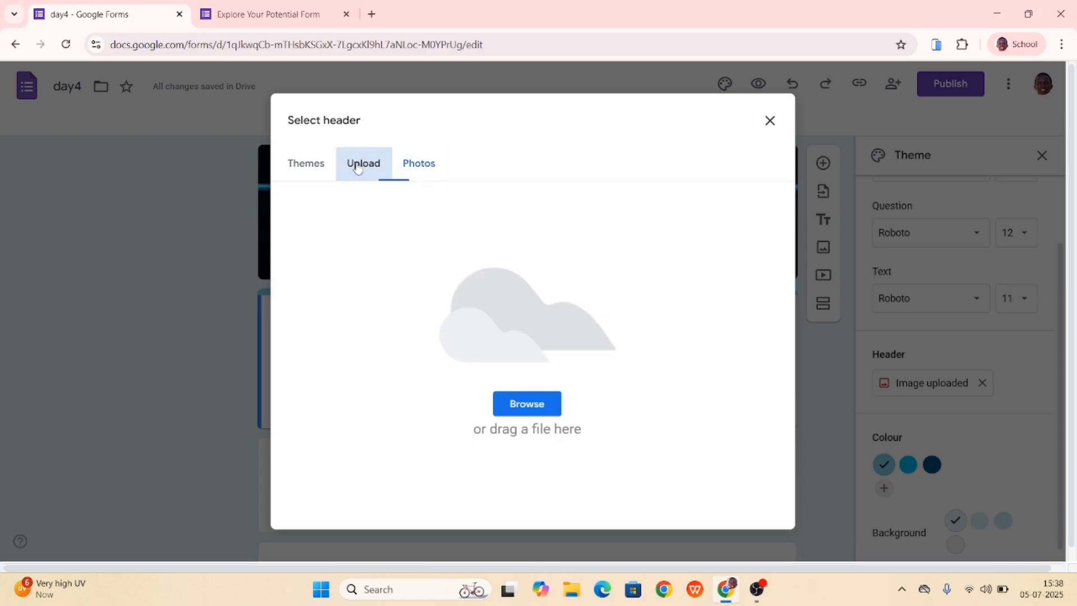
left_click(522, 414)
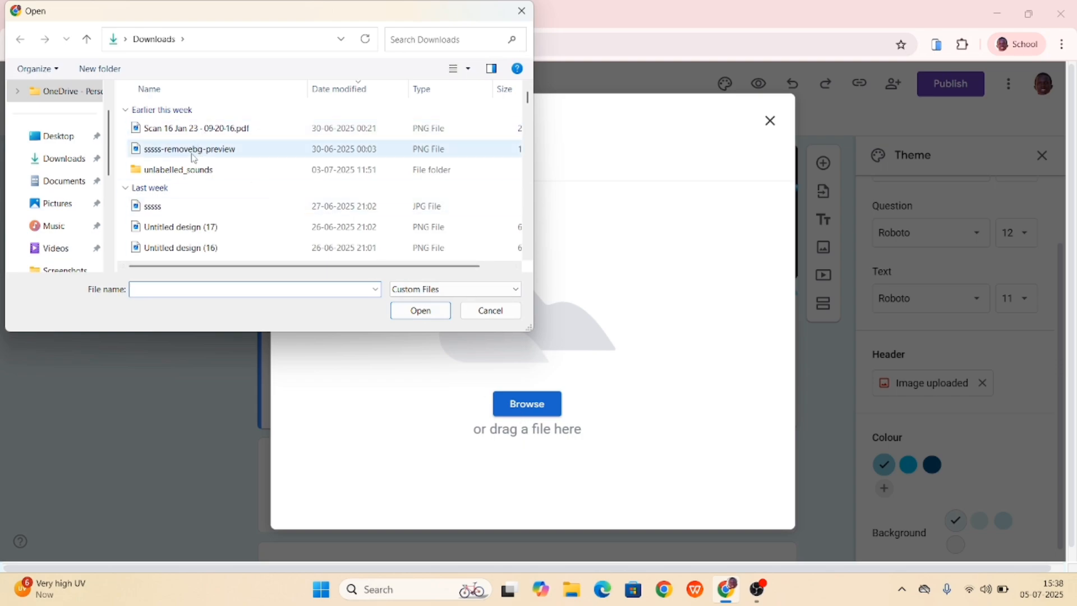
scroll(161, 169, "down", 5)
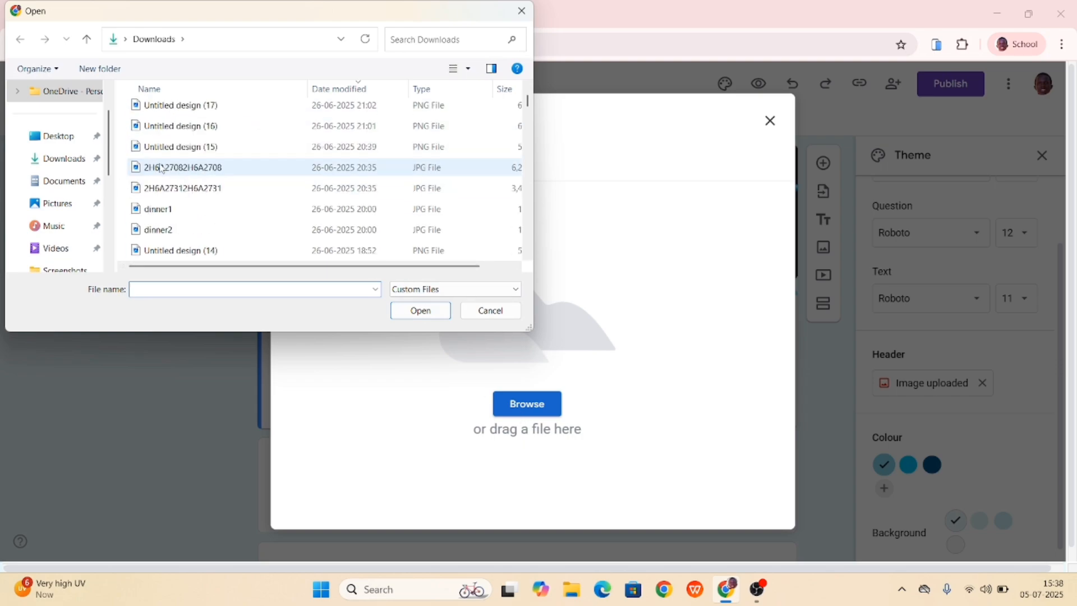
type("alu")
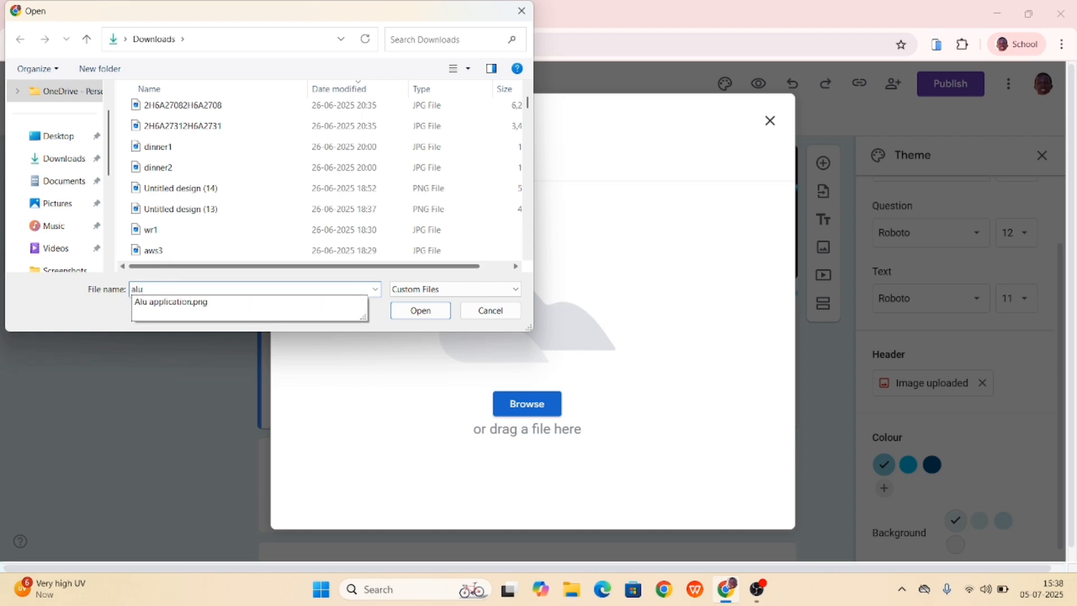
left_click(166, 307)
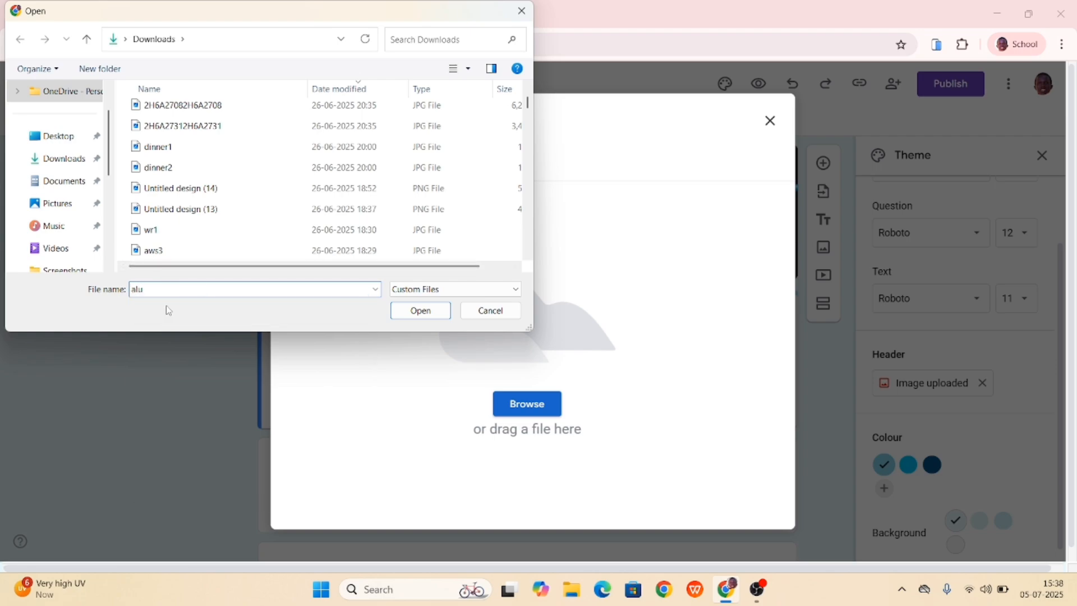
left_click(416, 311)
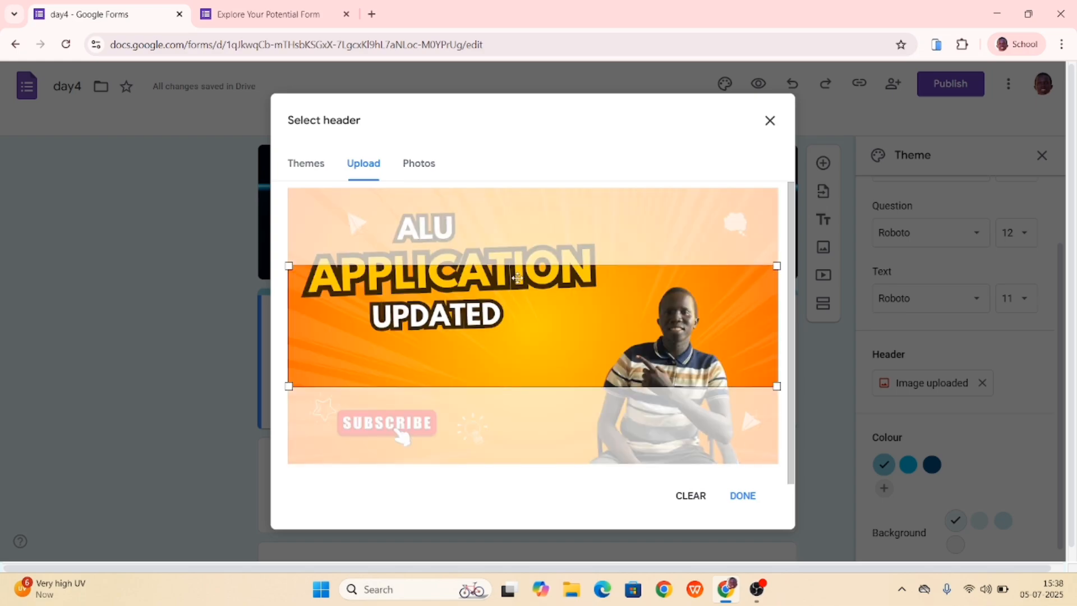
- Move the header crop area up to cover all of "APPLICATION UPDATED", apply it and look over the form
left_click_drag(516, 307, 483, 283)
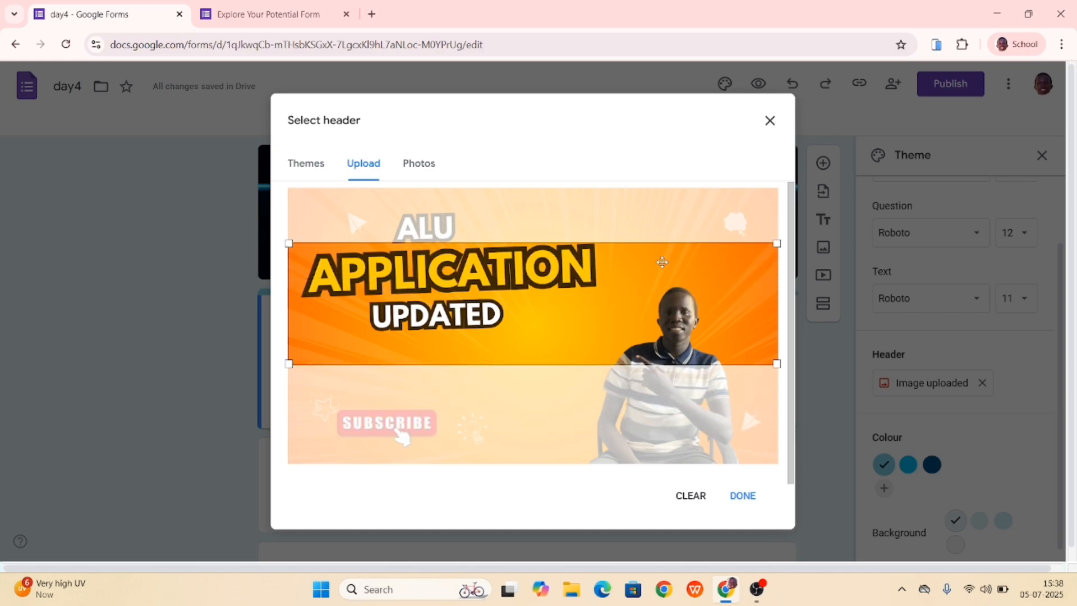
left_click(744, 497)
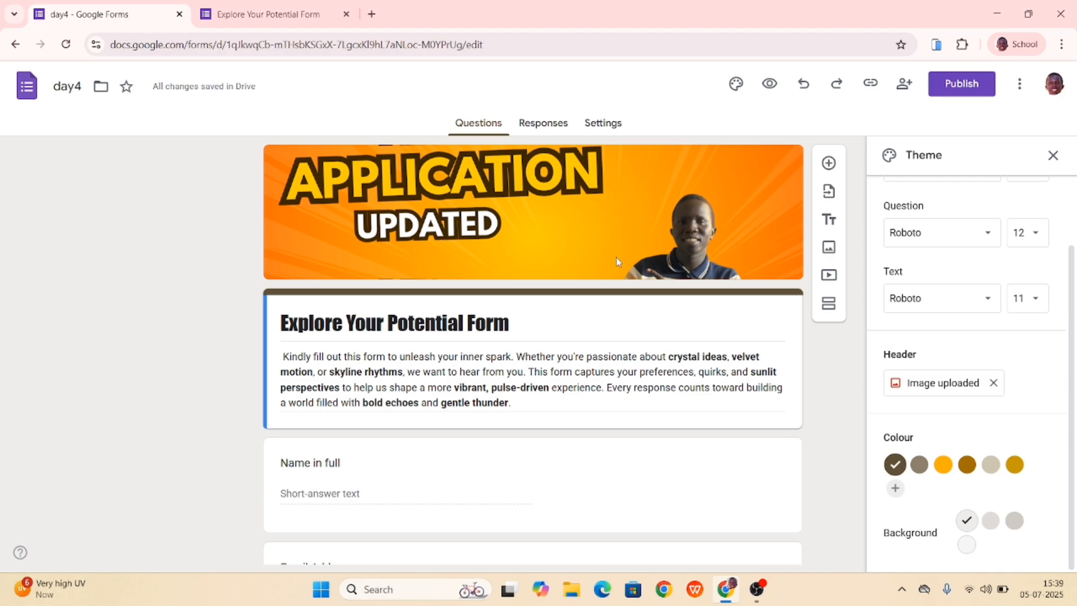
scroll(588, 356, "down", 8)
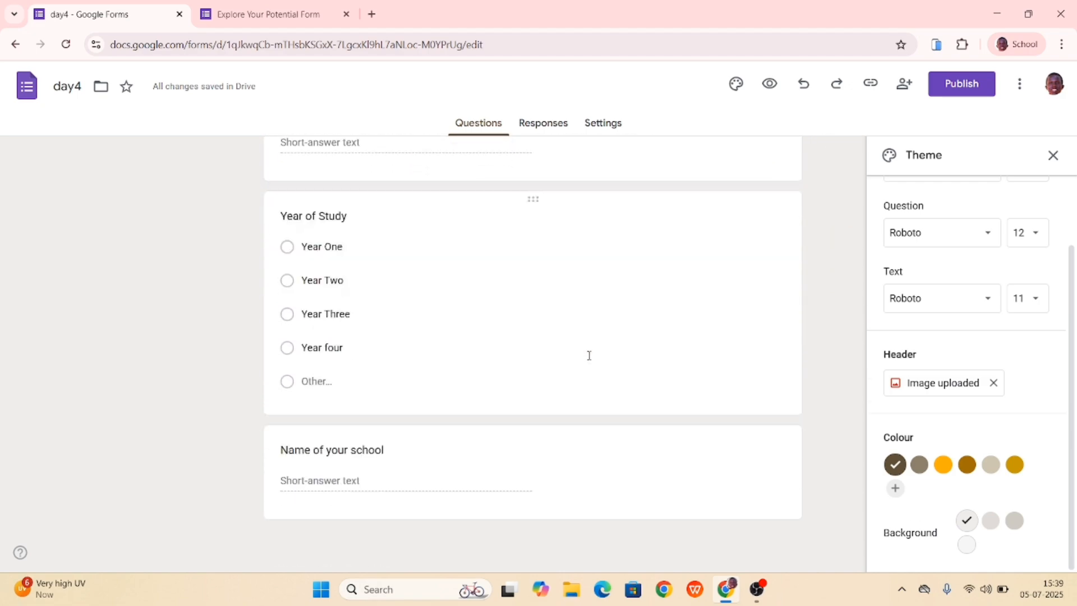
scroll(590, 360, "up", 10)
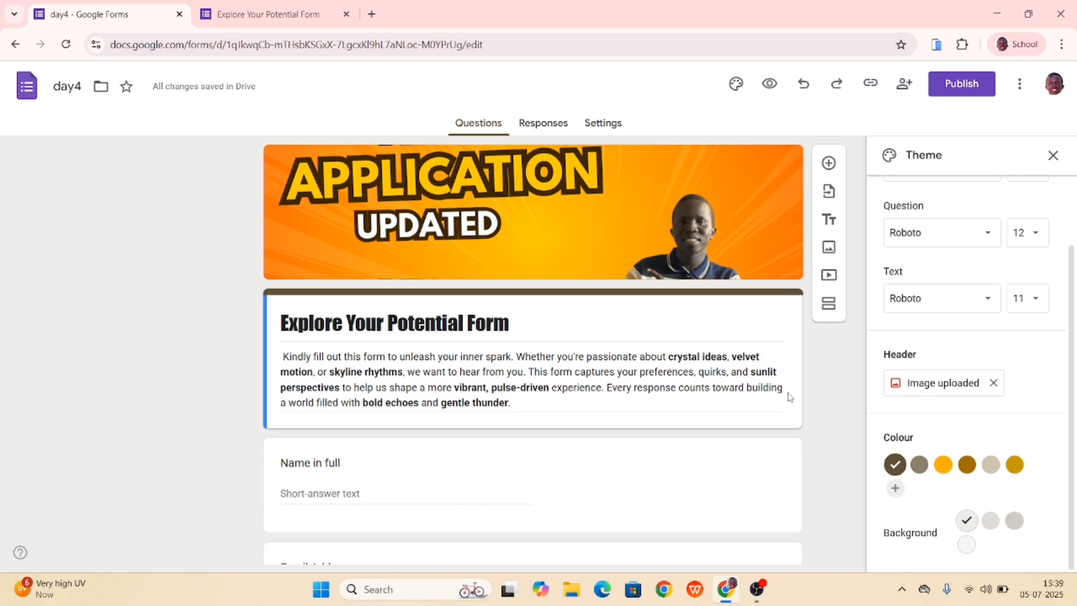
scroll(789, 397, "down", 5)
scroll(631, 443, "up", 5)
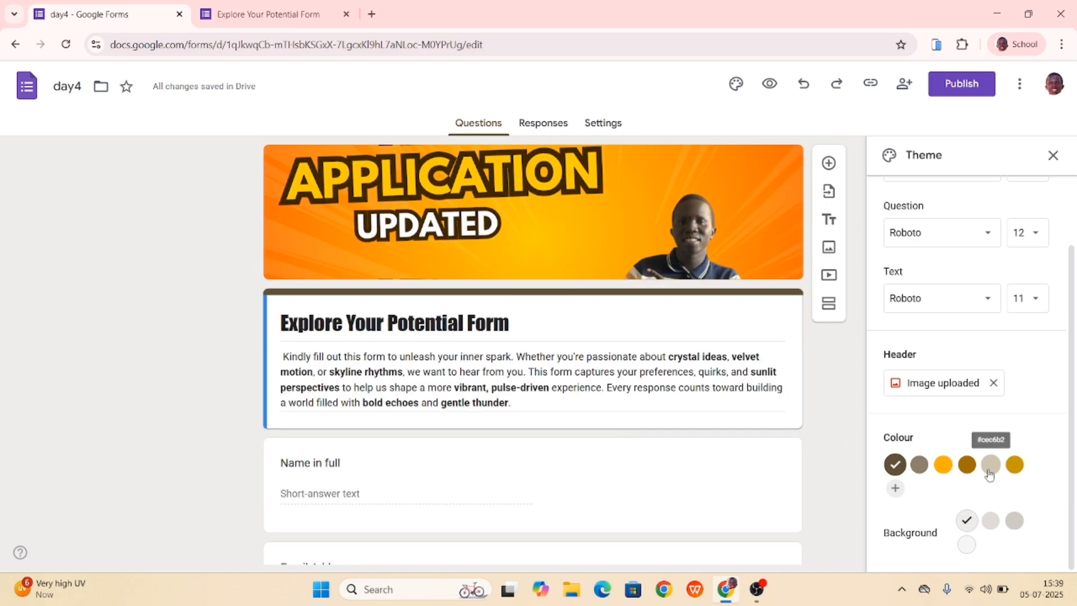
- Try each of the other suggested theme colours on the form and return to the dark brown one
left_click(919, 465)
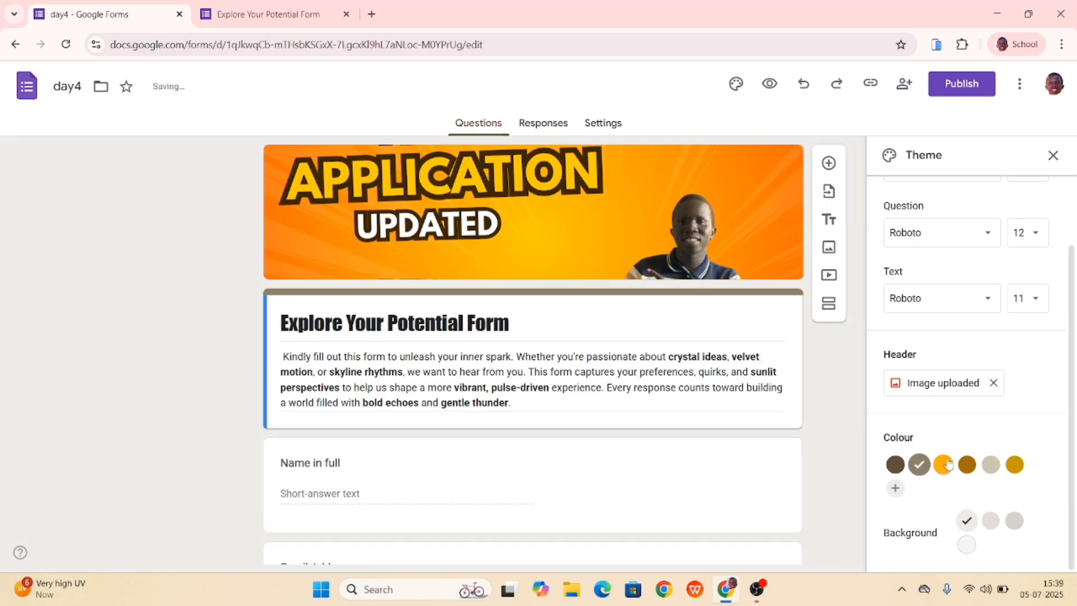
left_click(947, 467)
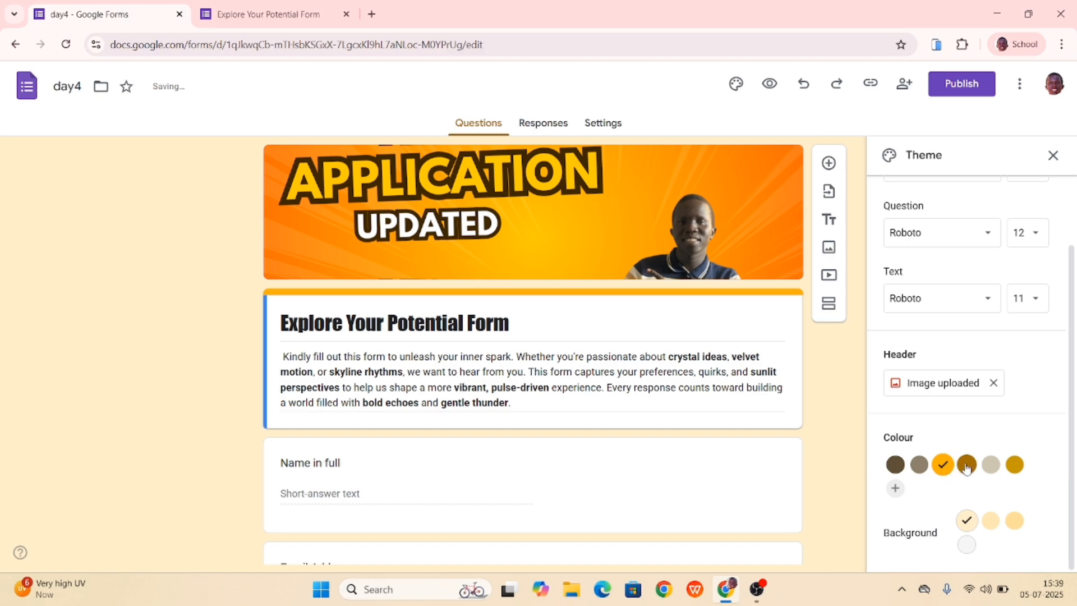
left_click(965, 468)
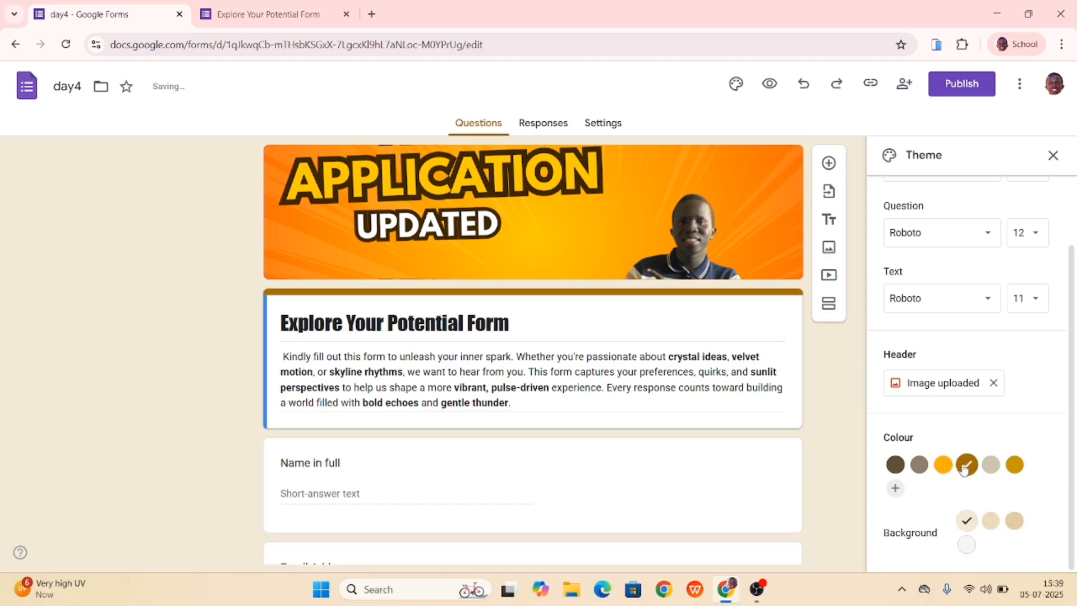
left_click(991, 467)
left_click(1011, 469)
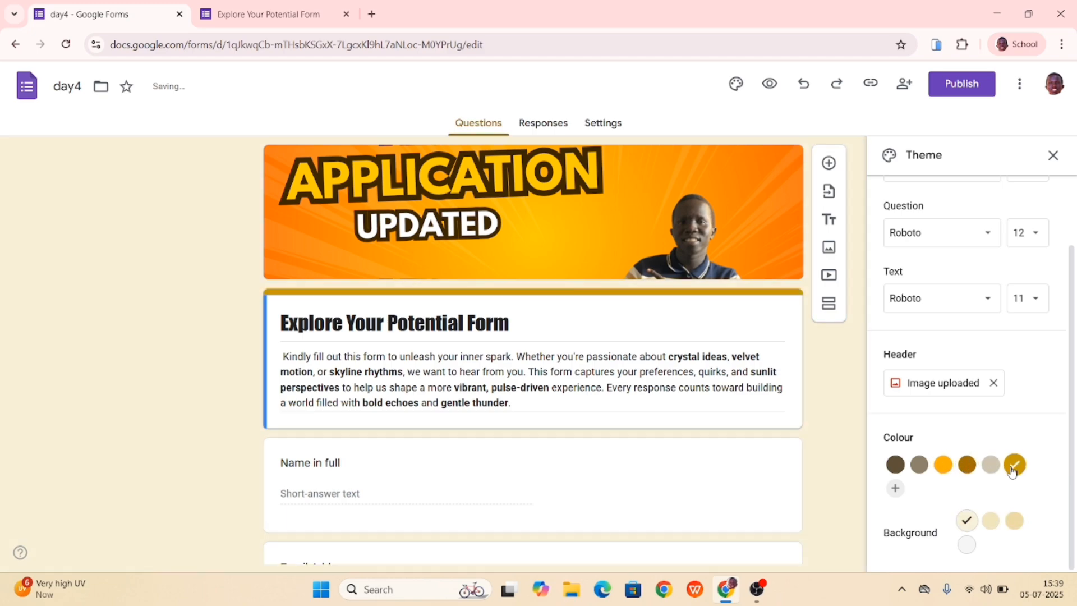
left_click(888, 465)
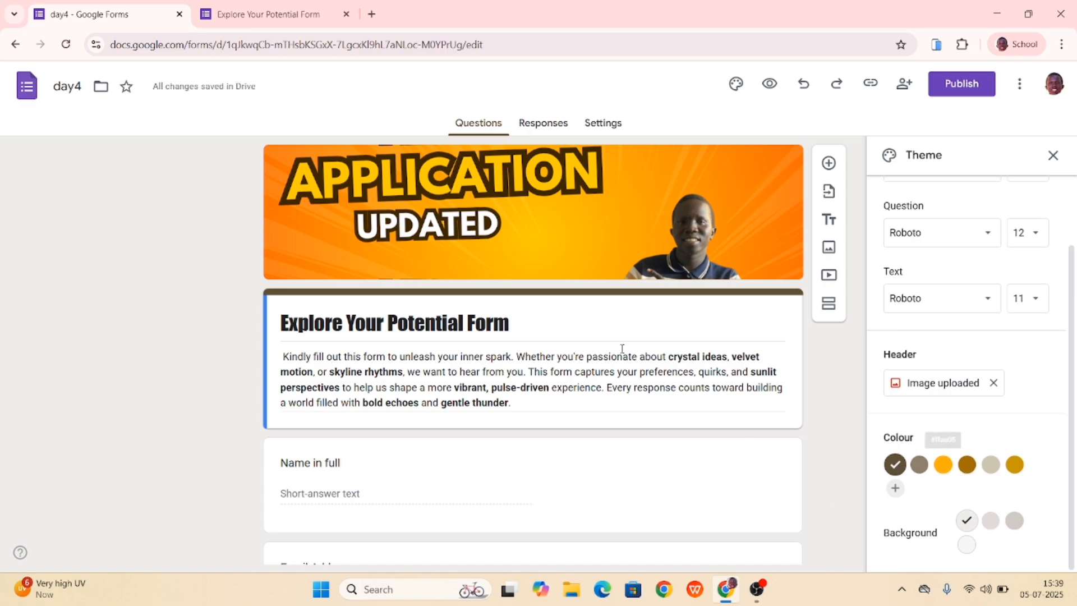
- Try the three other background shades on the form, from the mid and darkest tints to the near-white neutral one
left_click(992, 522)
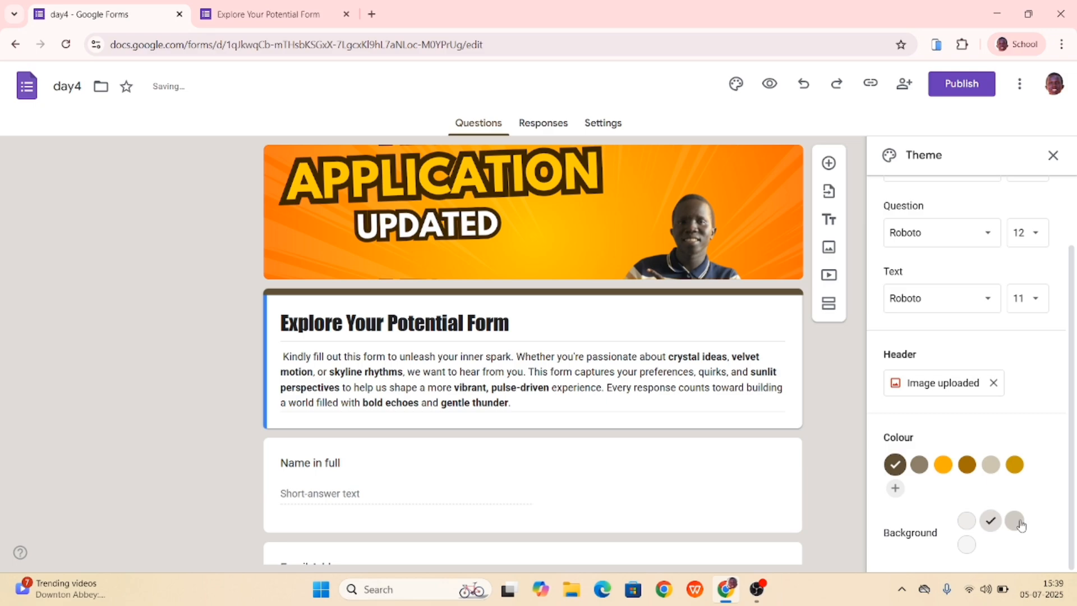
left_click(1011, 523)
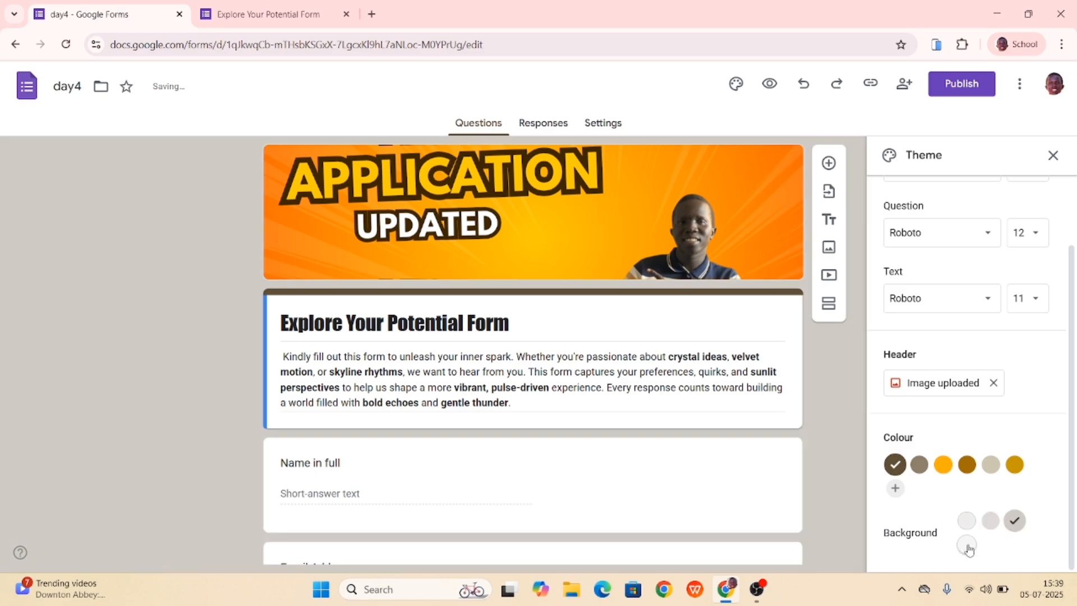
left_click(966, 546)
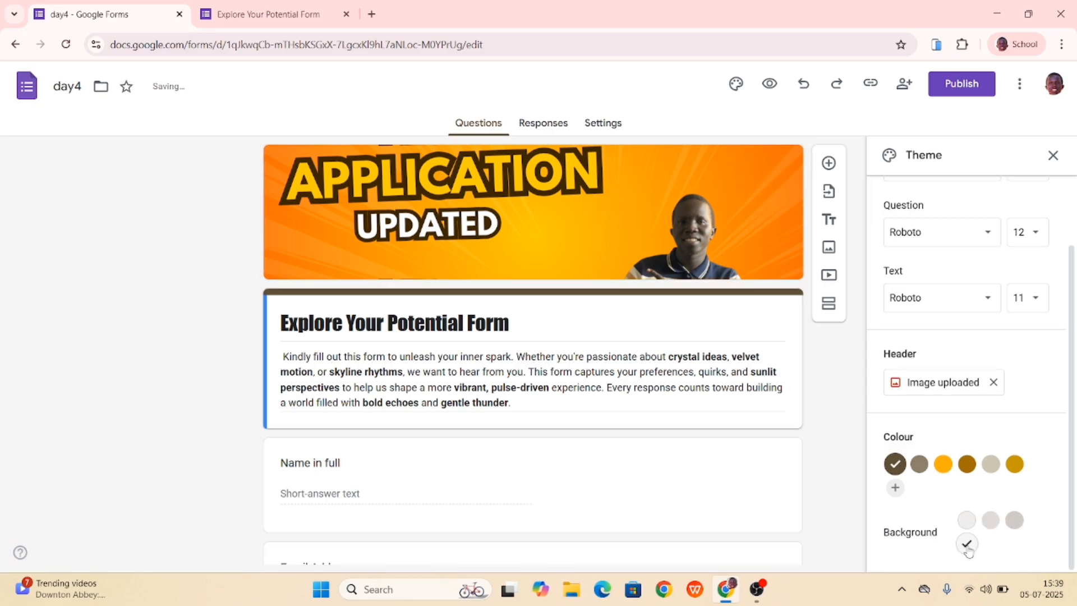
- Add #a48859 as a custom theme colour and apply the suggested golden brown #a16e03 to the form
left_click(895, 488)
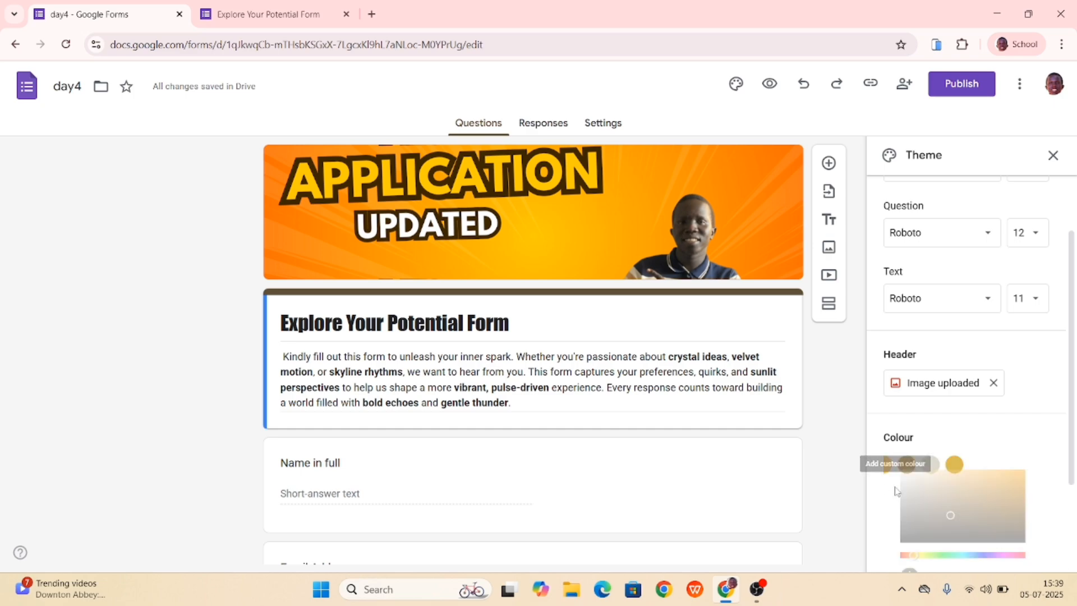
mouse_move(948, 516)
left_mouse_down()
mouse_move(983, 487)
mouse_move(959, 501)
left_mouse_up()
scroll(960, 501, "down", 2)
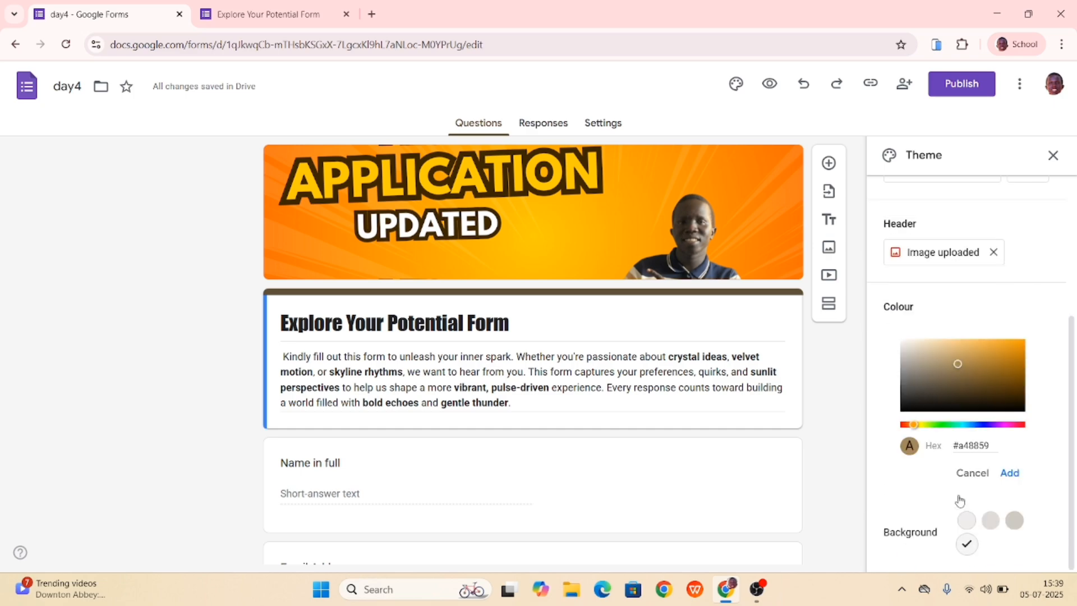
left_click(1010, 472)
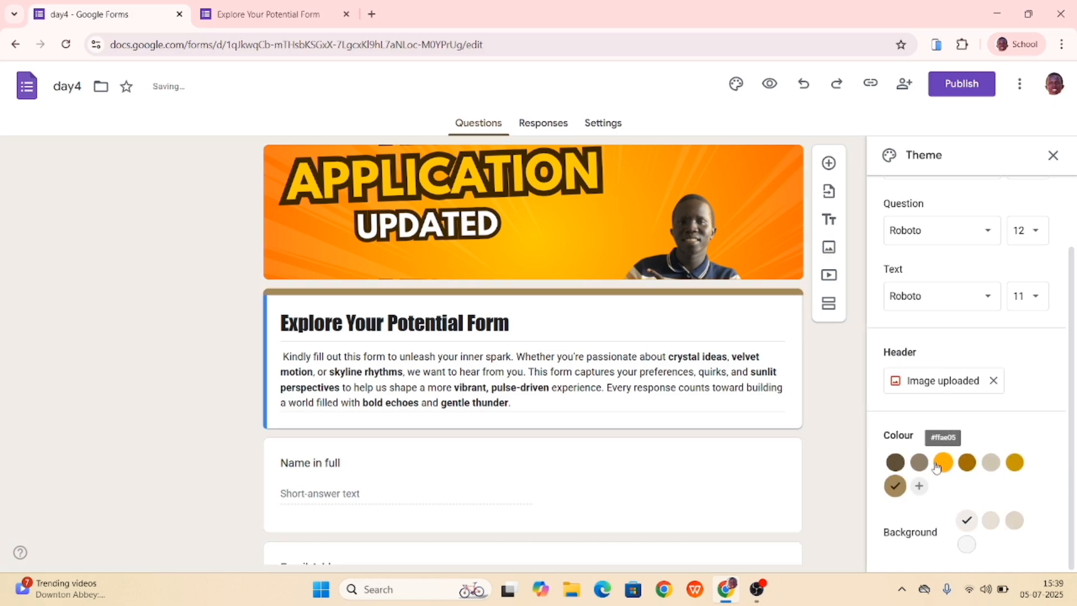
left_click(967, 464)
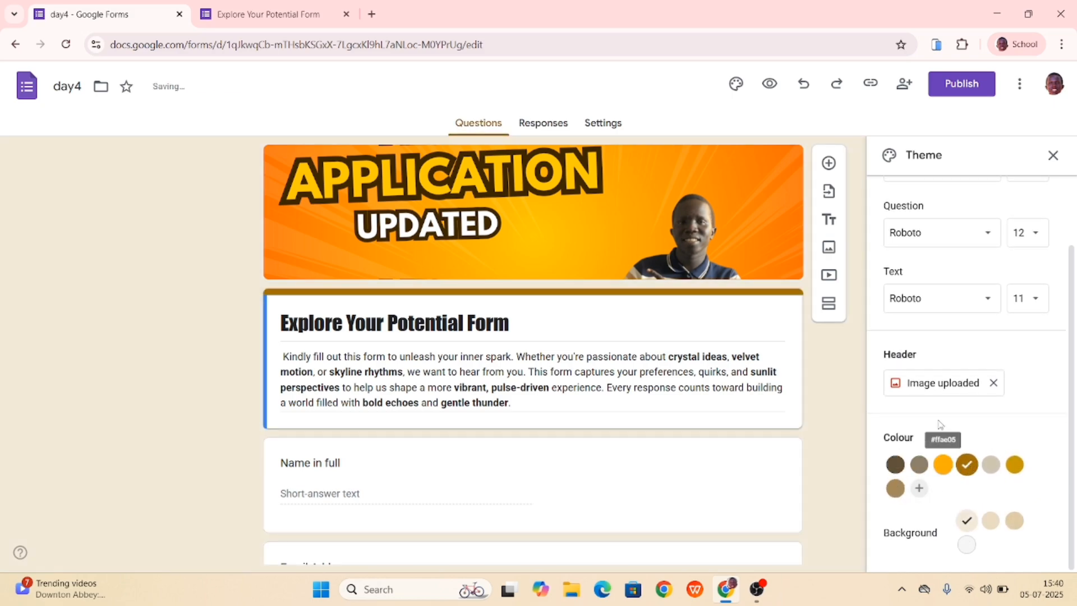
scroll(936, 390, "up", 2)
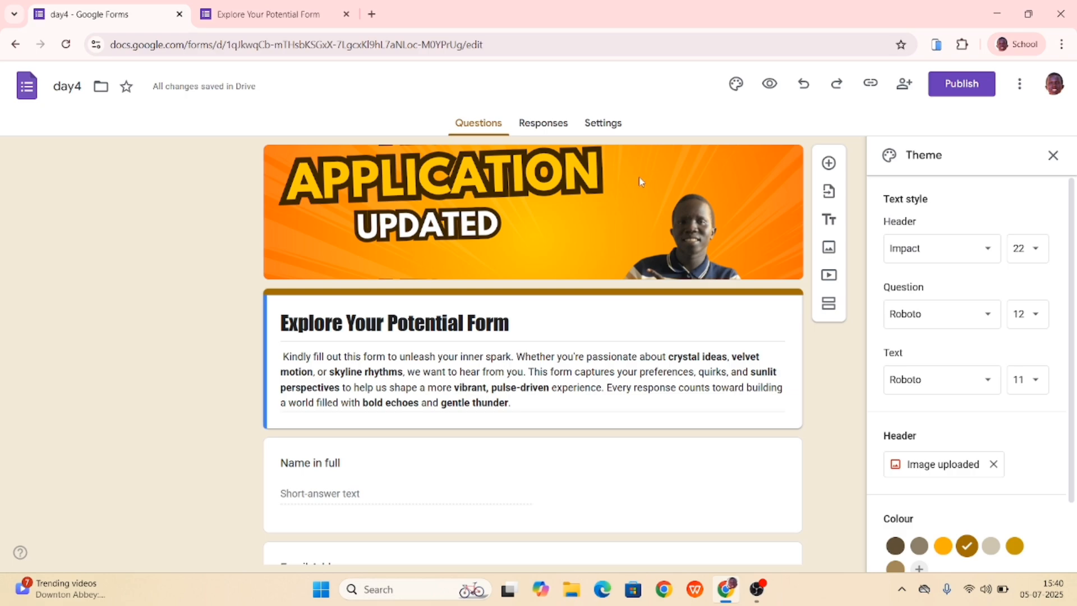